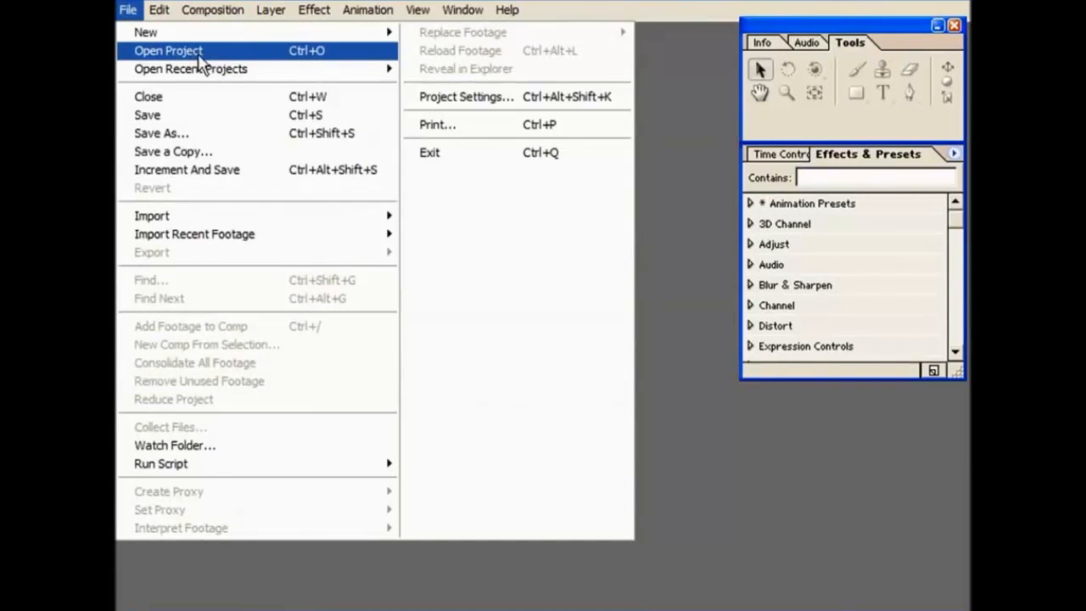
Step: Review the project settings and accept them with a 30 fps timecode base and a color depth of 8 bits per channel
mouse_move(206, 73)
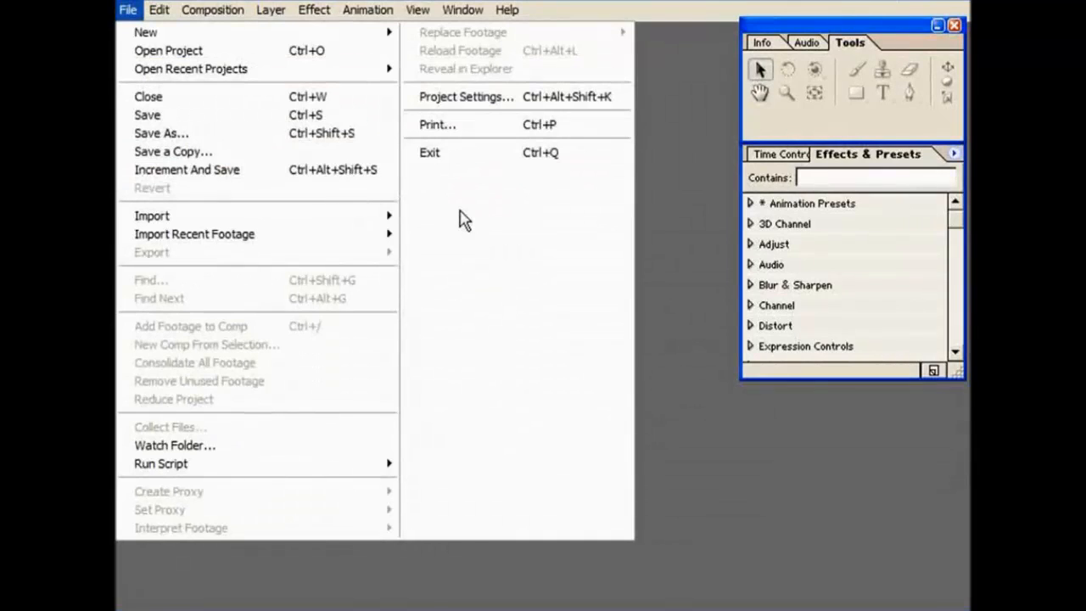
click(447, 102)
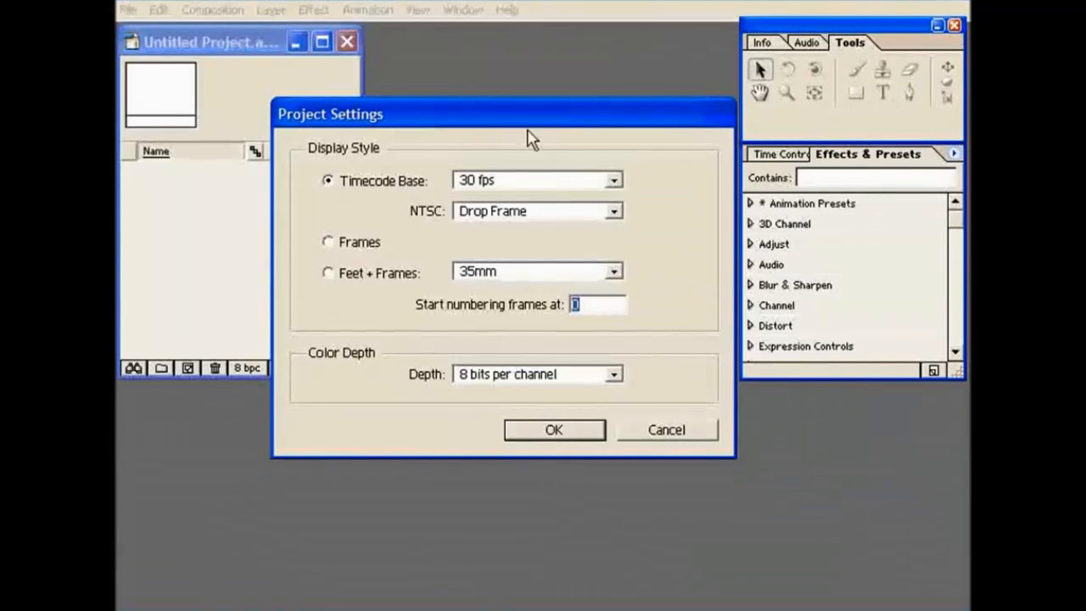
drag(513, 121, 477, 151)
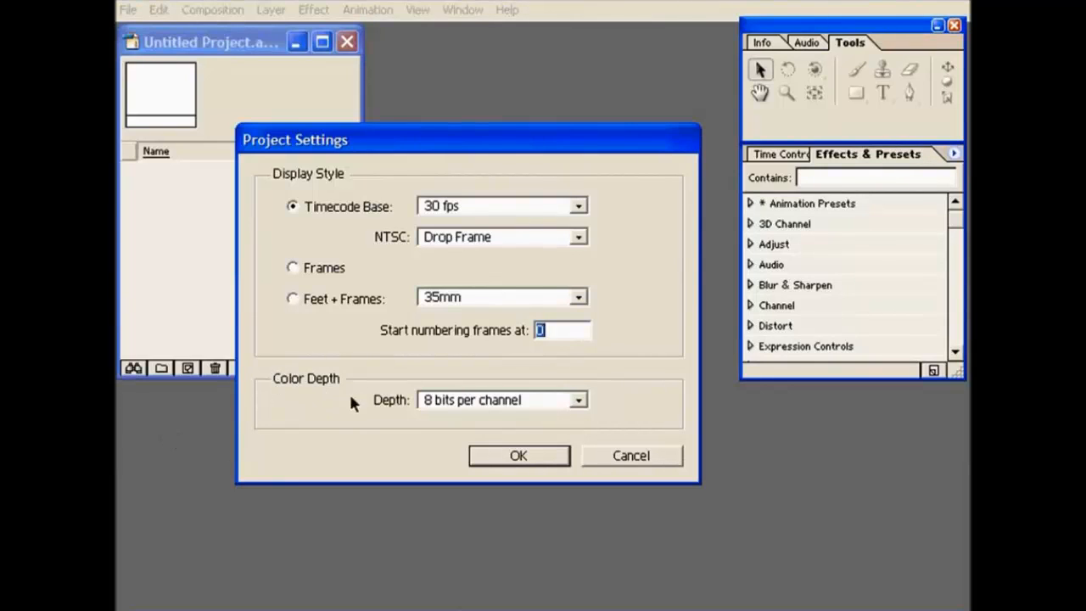
click(580, 402)
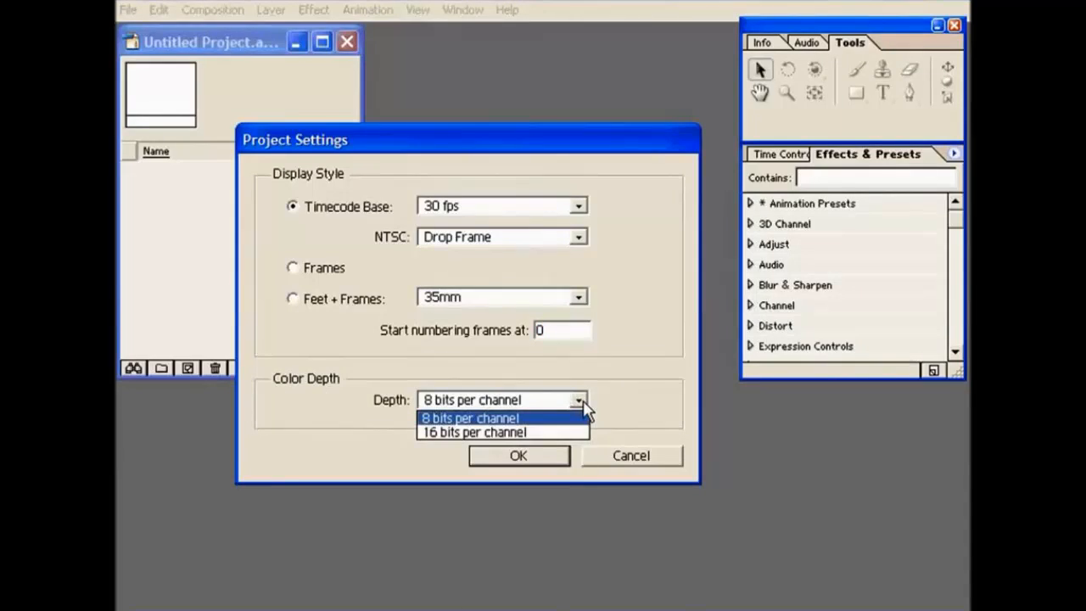
click(596, 378)
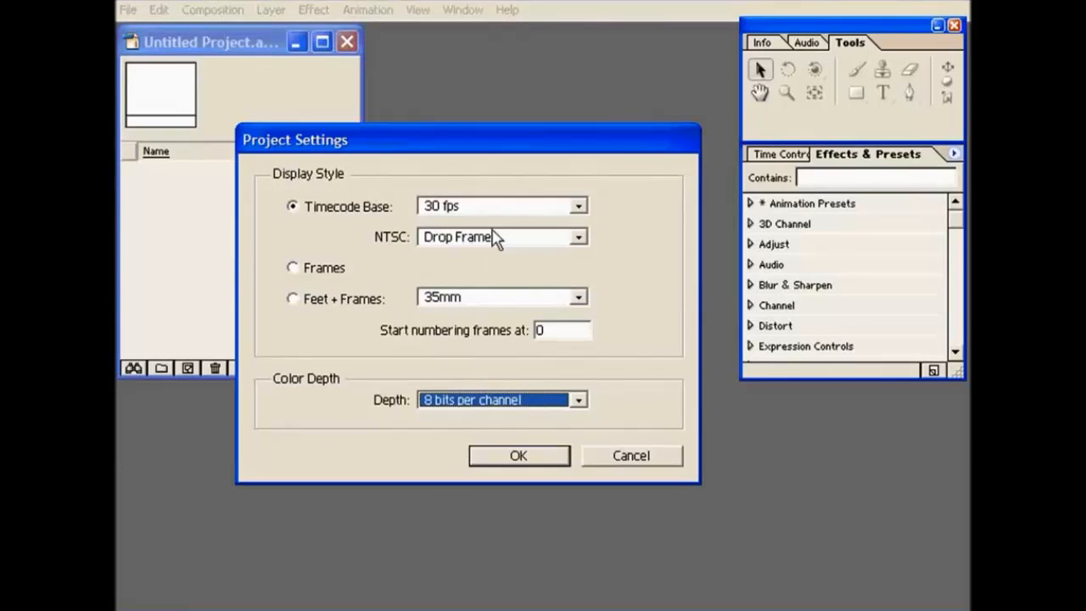
click(534, 458)
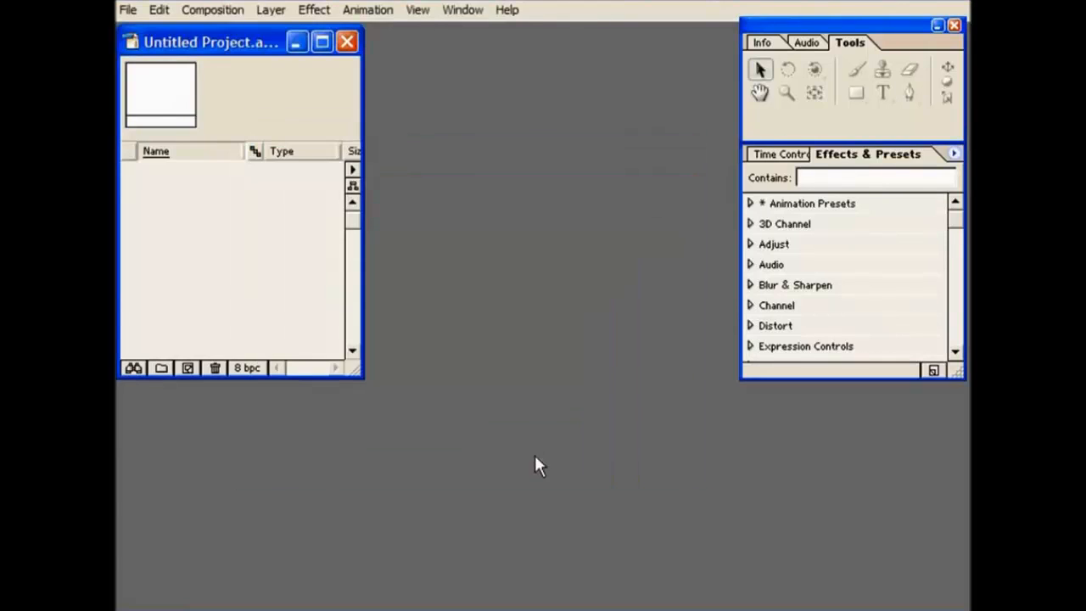
Step: Start a new composition and apply the NTSC, 640 x 480 preset
click(208, 10)
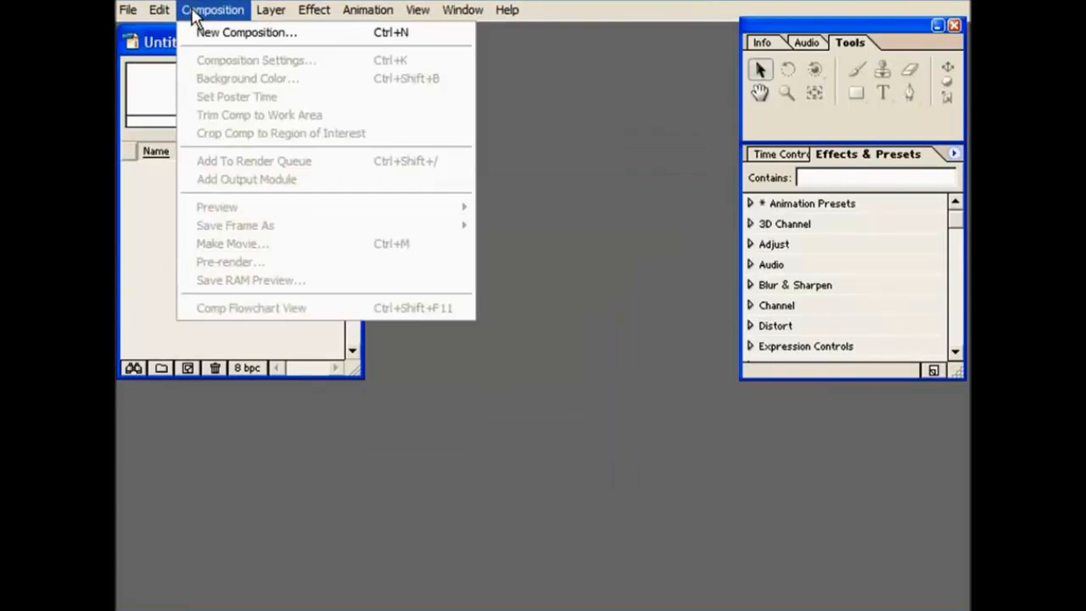
click(185, 14)
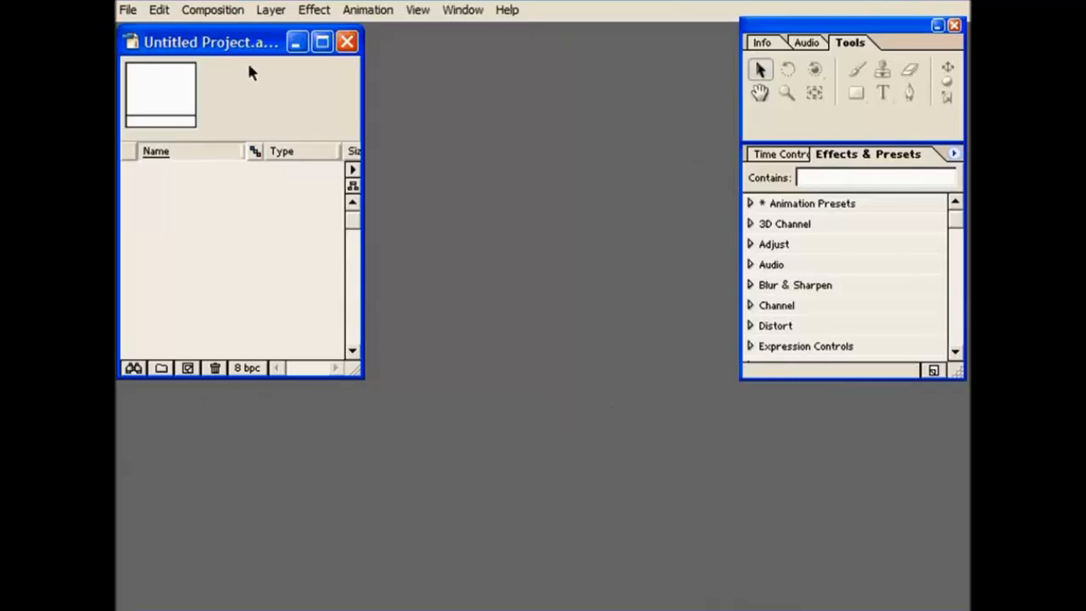
click(214, 10)
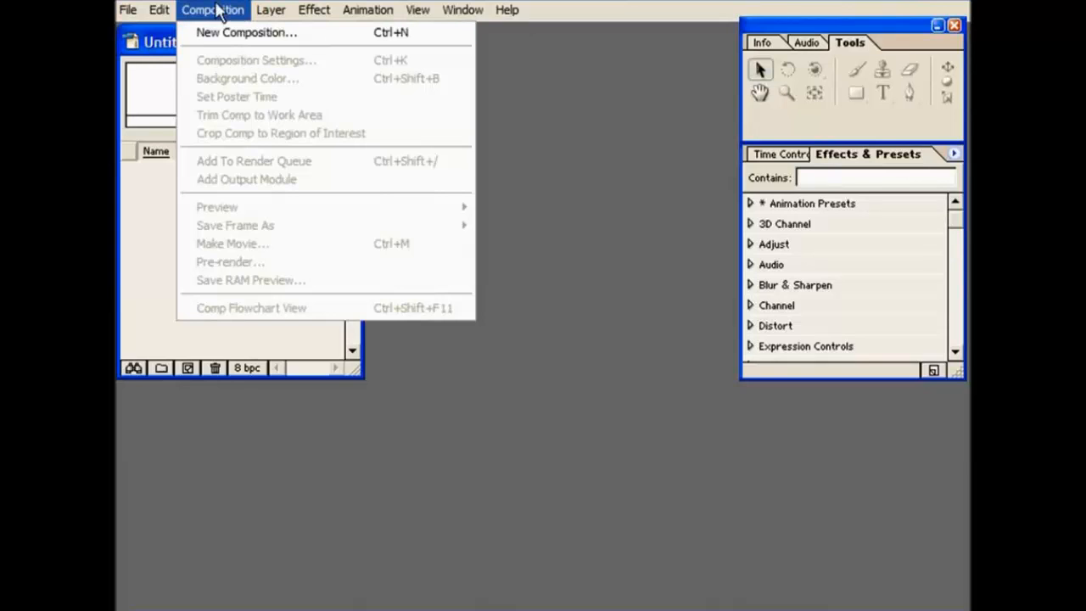
click(212, 32)
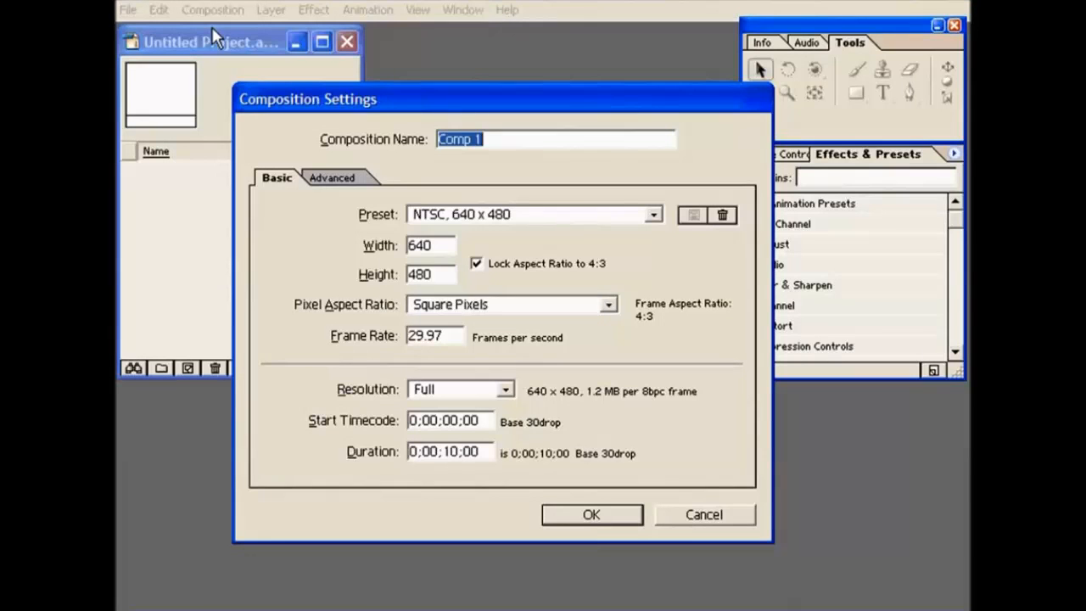
drag(364, 95, 352, 78)
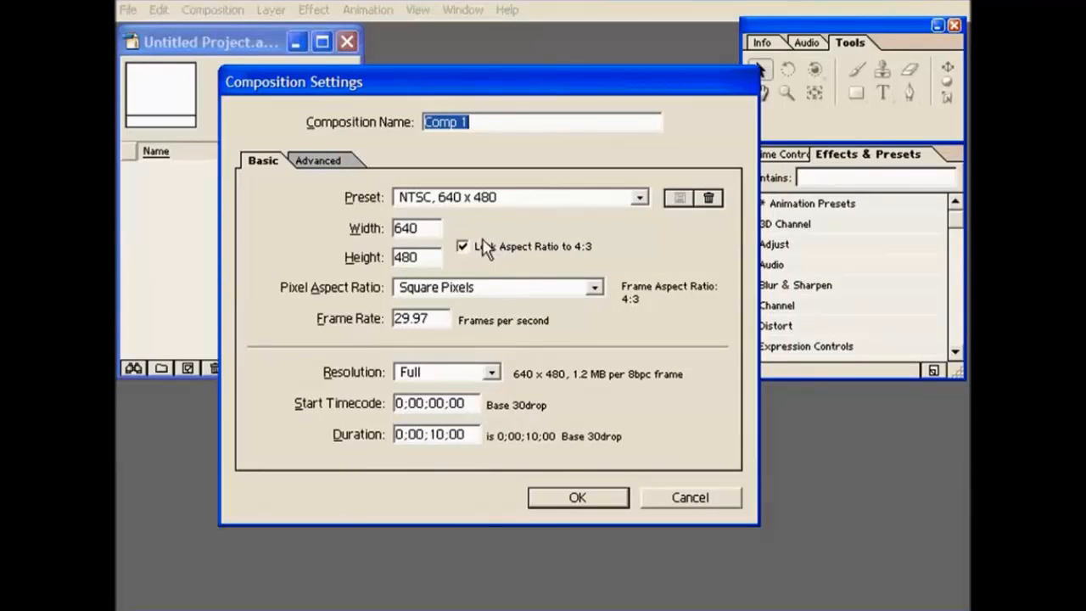
click(636, 198)
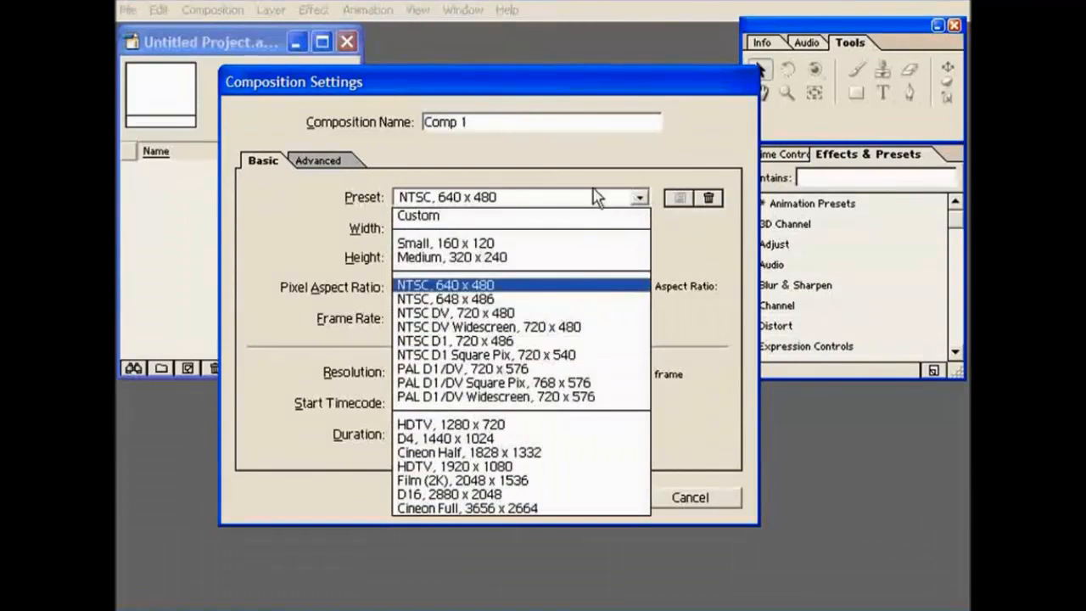
click(517, 330)
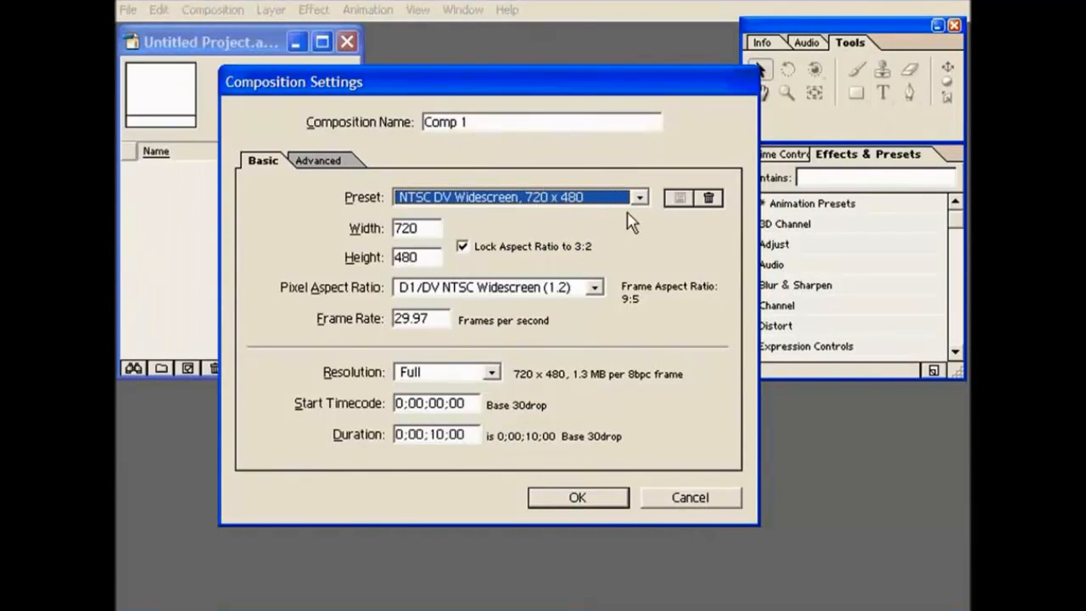
click(647, 201)
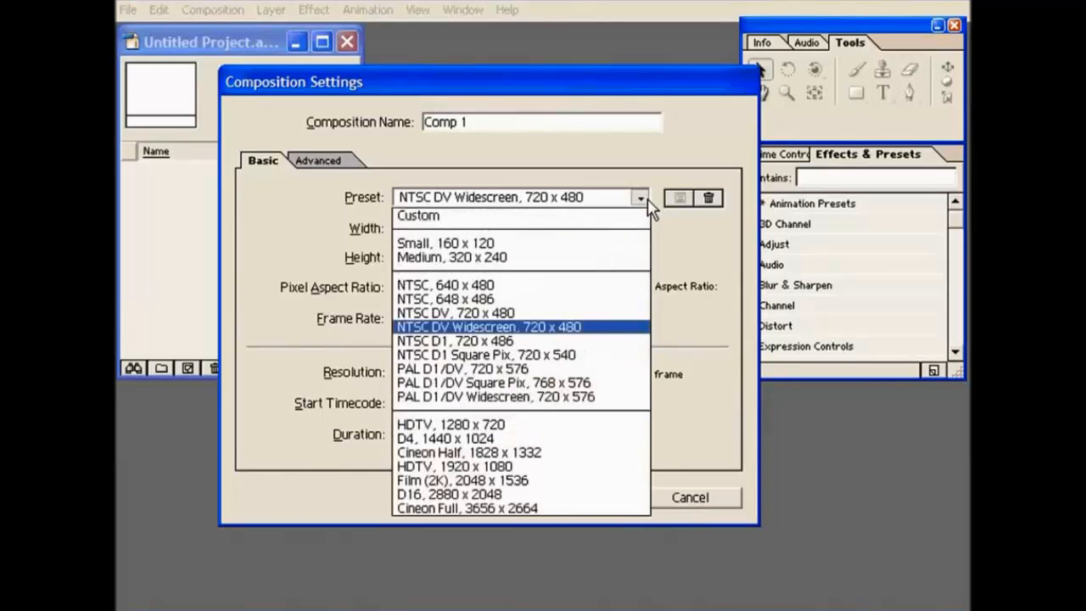
click(539, 285)
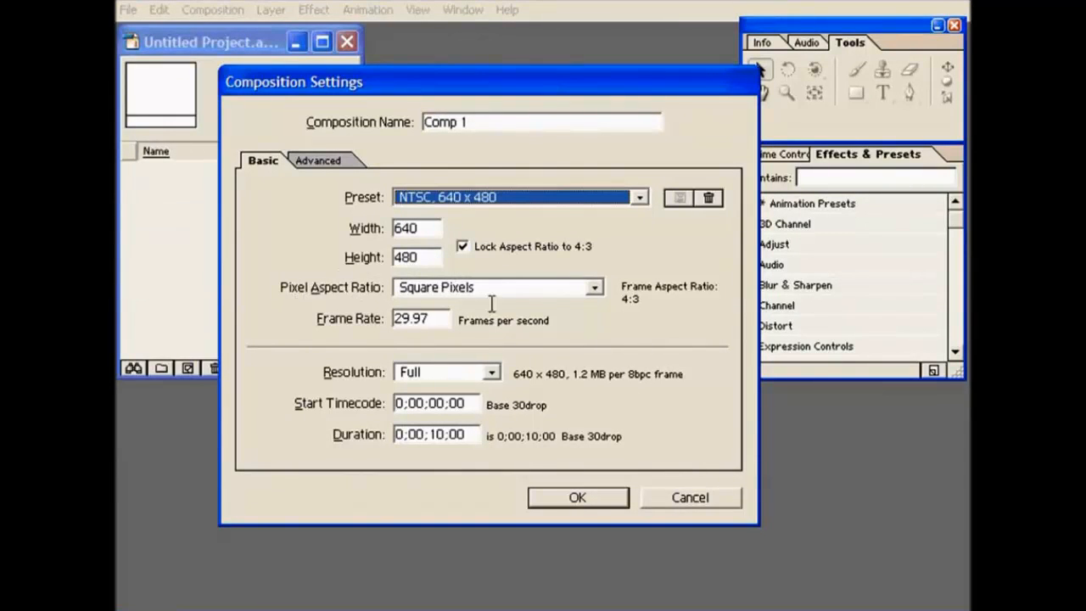
Step: Set the new composition's pixel aspect ratio to Square Pixels and its resolution to Full
click(594, 289)
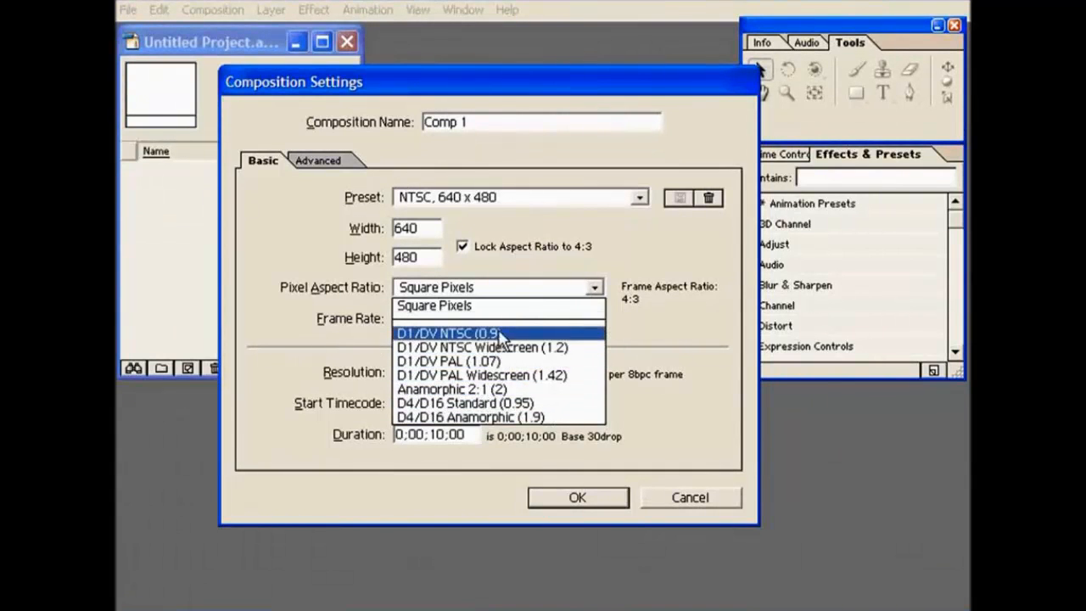
click(431, 306)
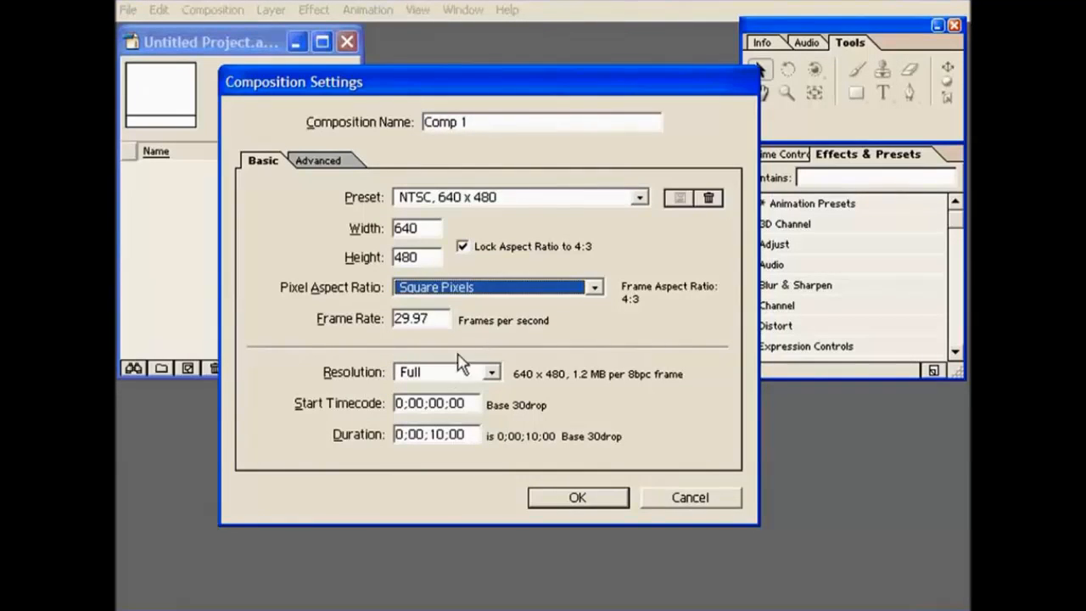
click(491, 374)
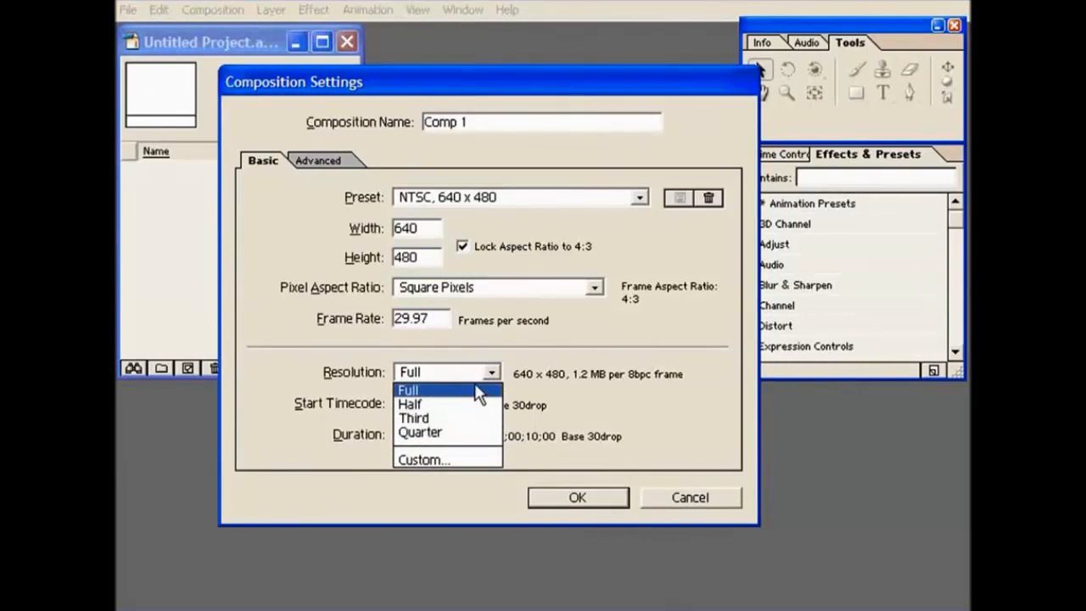
click(476, 387)
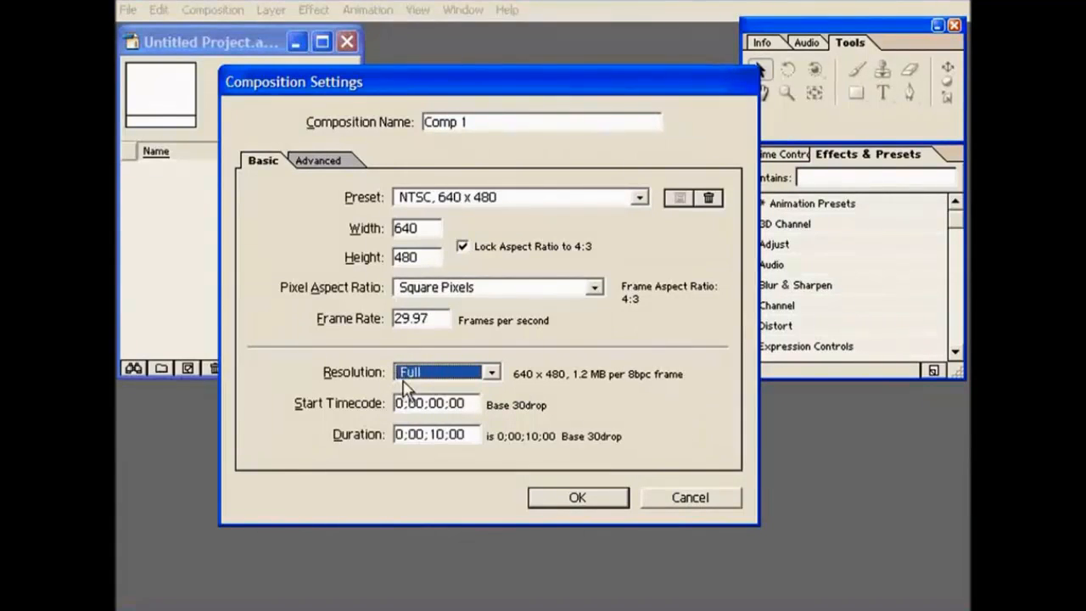
click(429, 378)
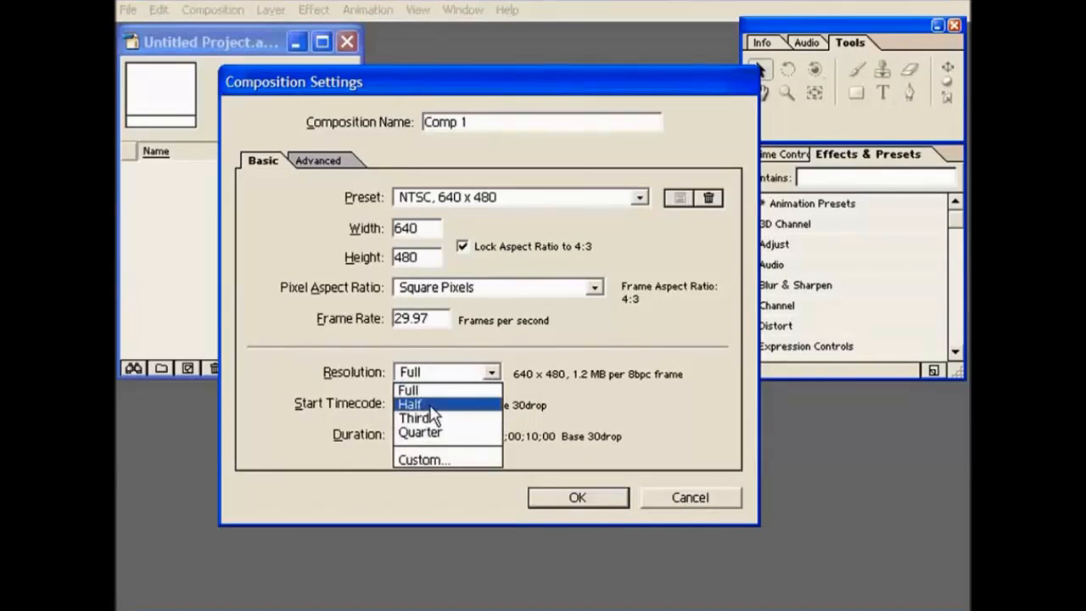
click(413, 389)
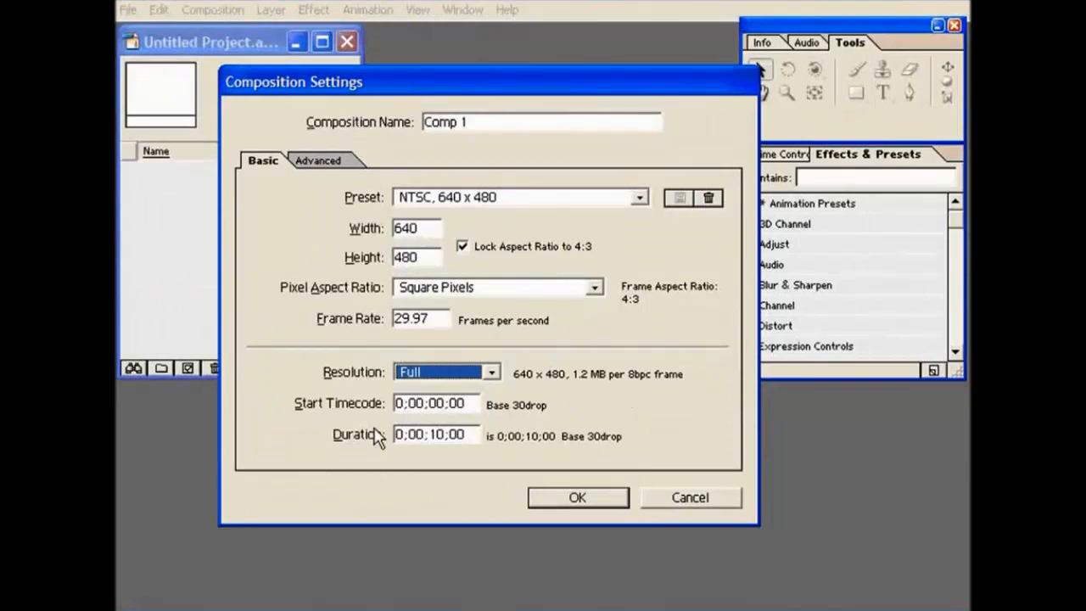
Step: Choose Advanced 3D as the composition's rendering plug-in and create the composition
click(325, 167)
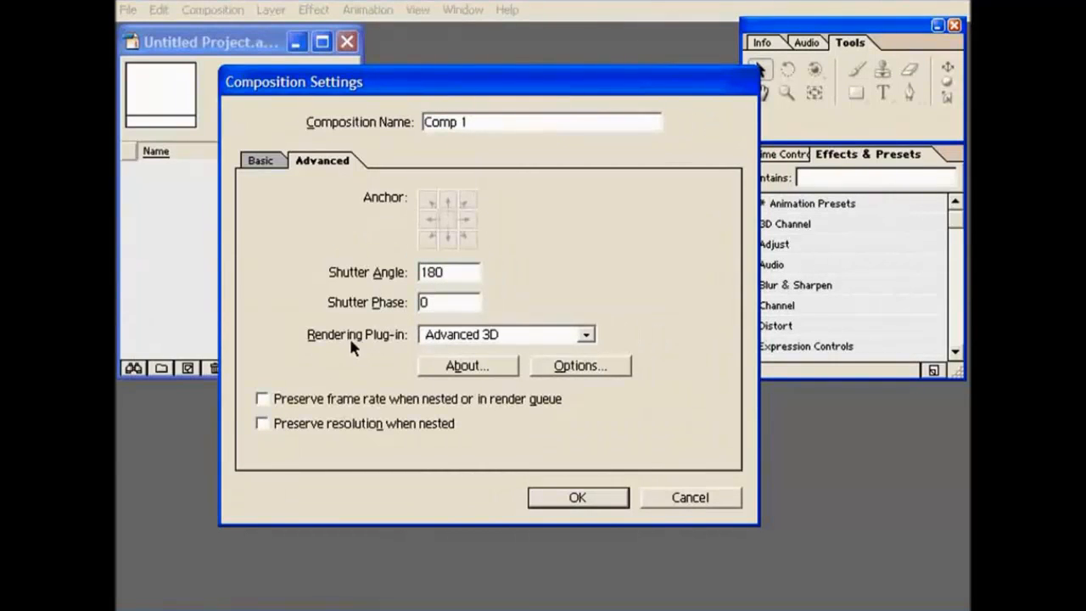
click(586, 335)
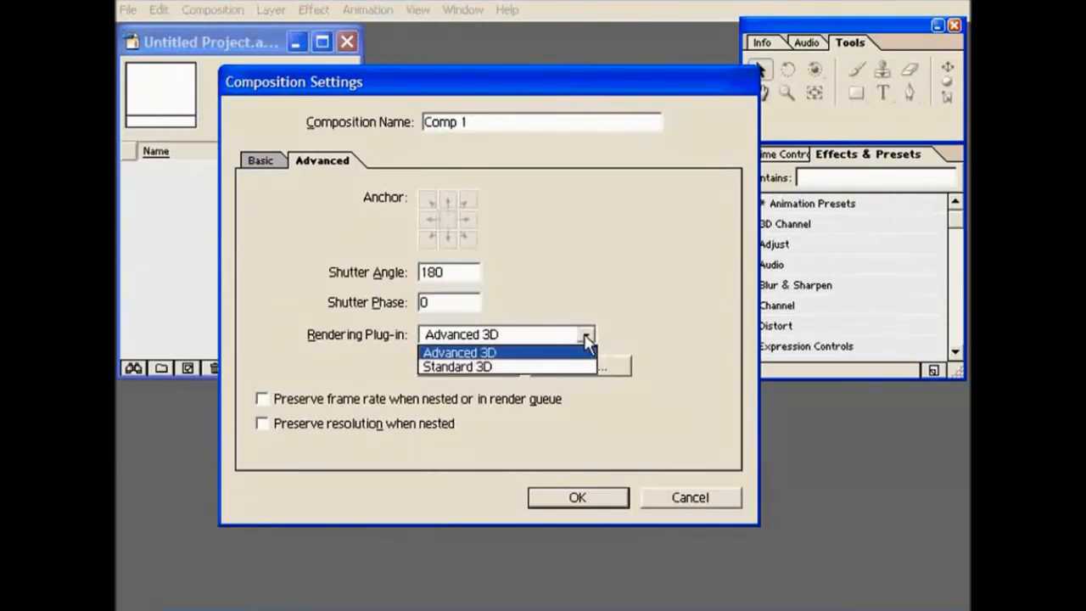
click(626, 337)
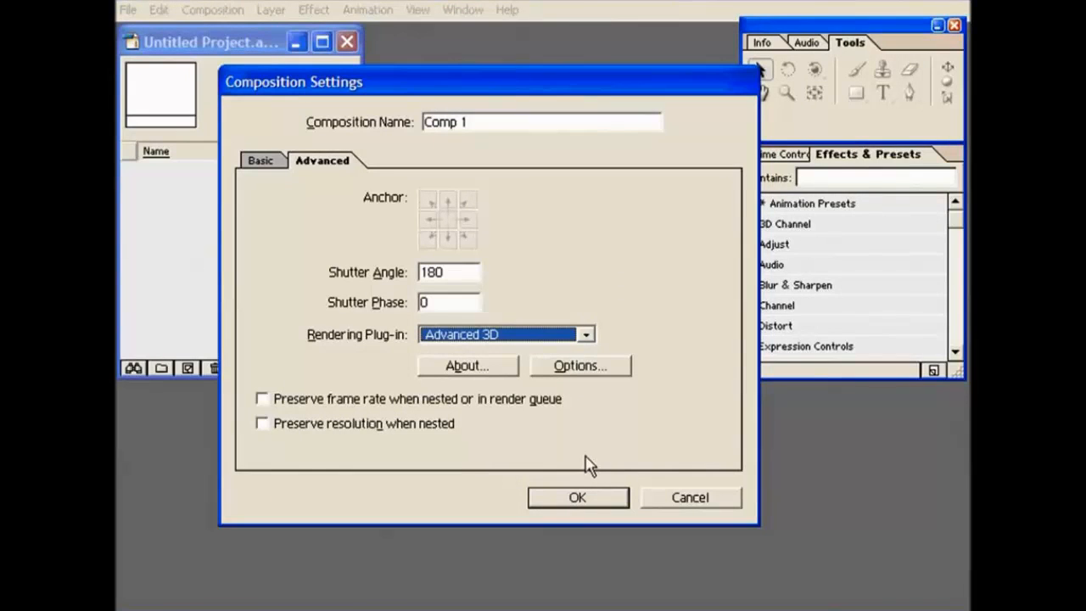
click(604, 507)
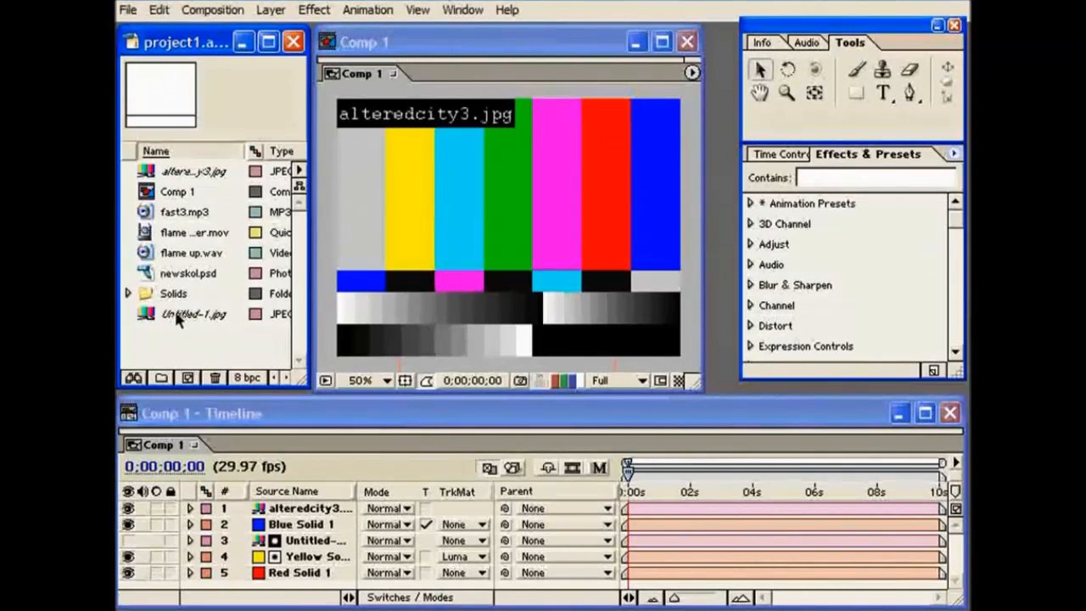
Step: Replace the missing Untitled-1.jpg footage in the project with the Untitled-1 JPEG file from the misc folder
click(191, 317)
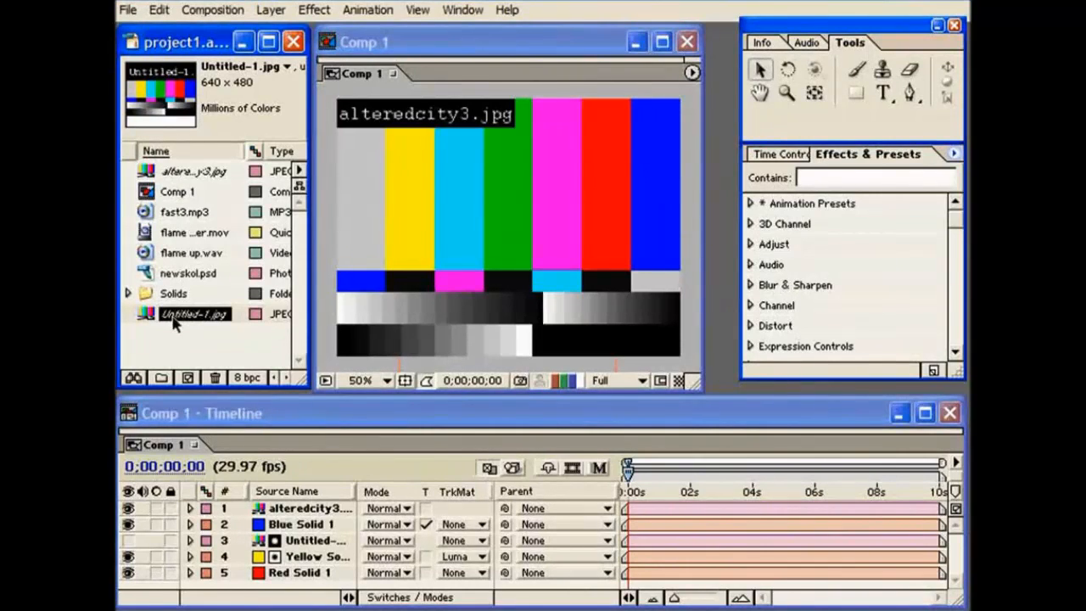
right_click(175, 316)
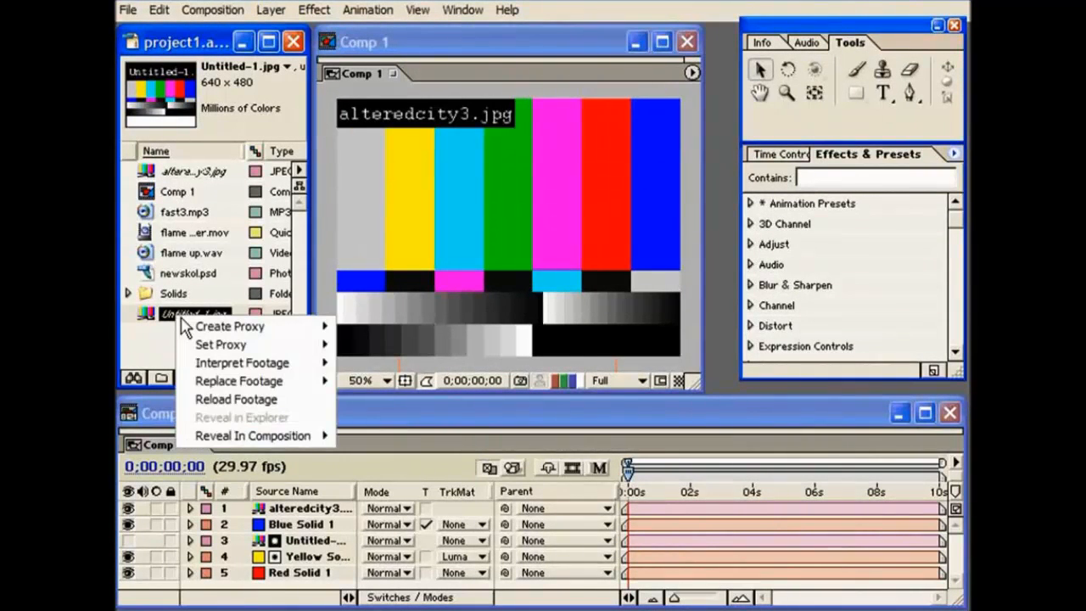
mouse_move(230, 430)
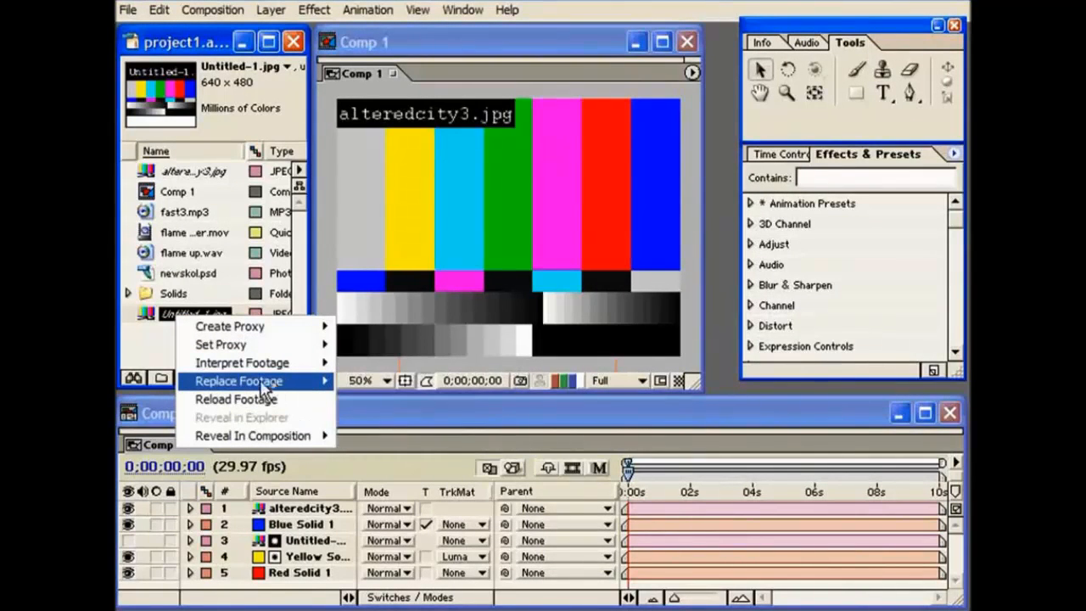
mouse_move(297, 382)
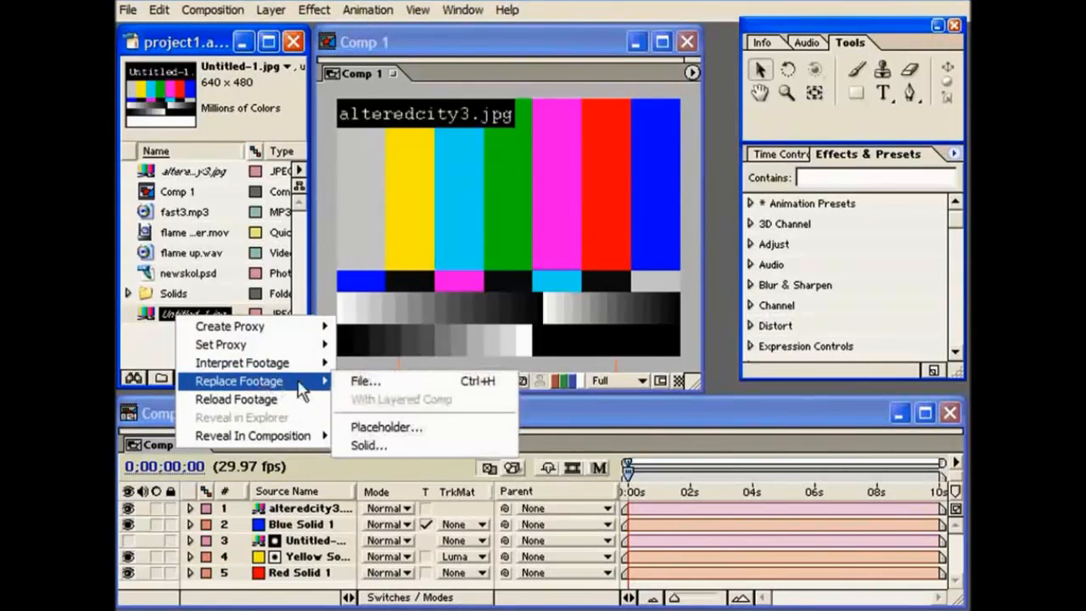
click(411, 386)
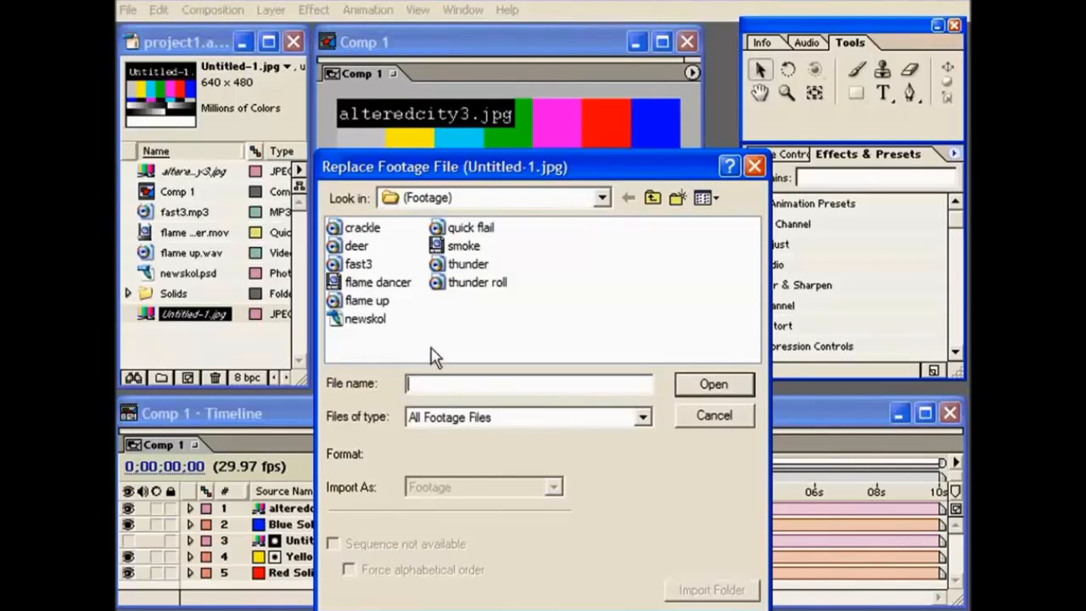
click(602, 197)
click(458, 285)
click(602, 197)
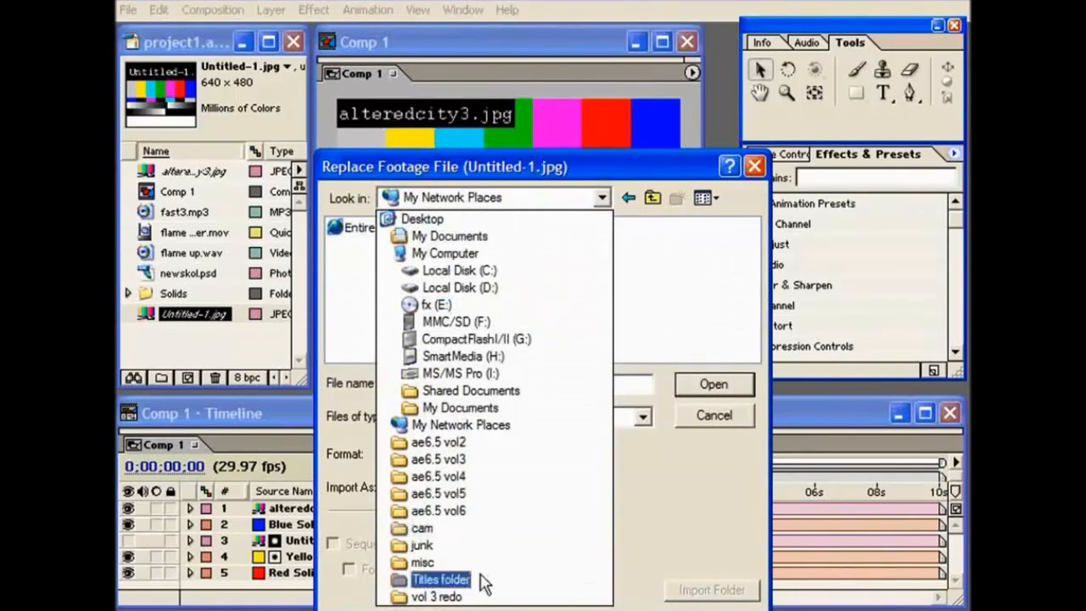
click(450, 548)
click(601, 196)
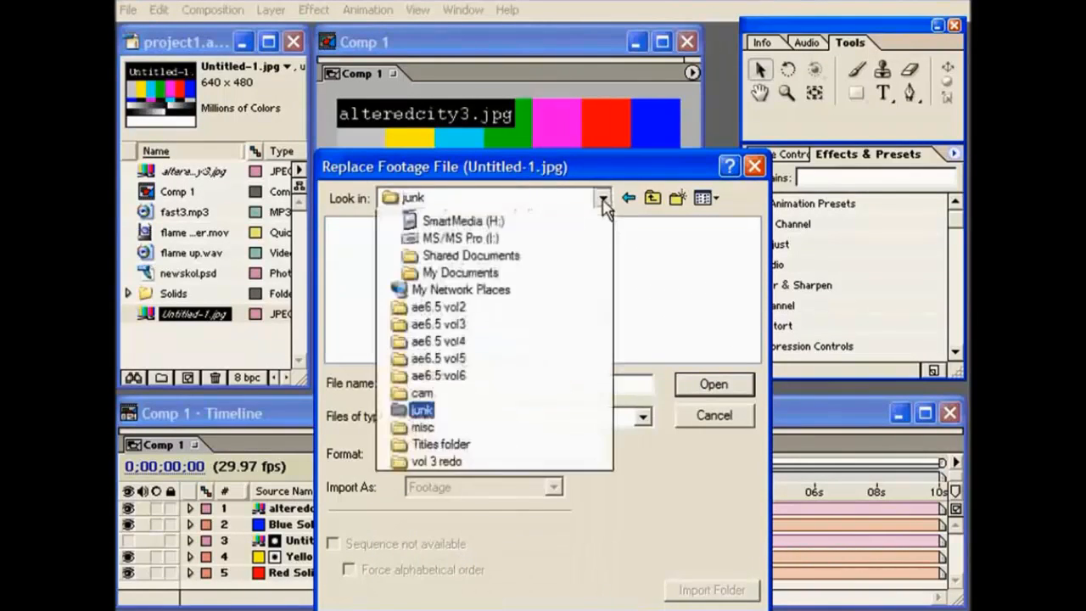
click(472, 568)
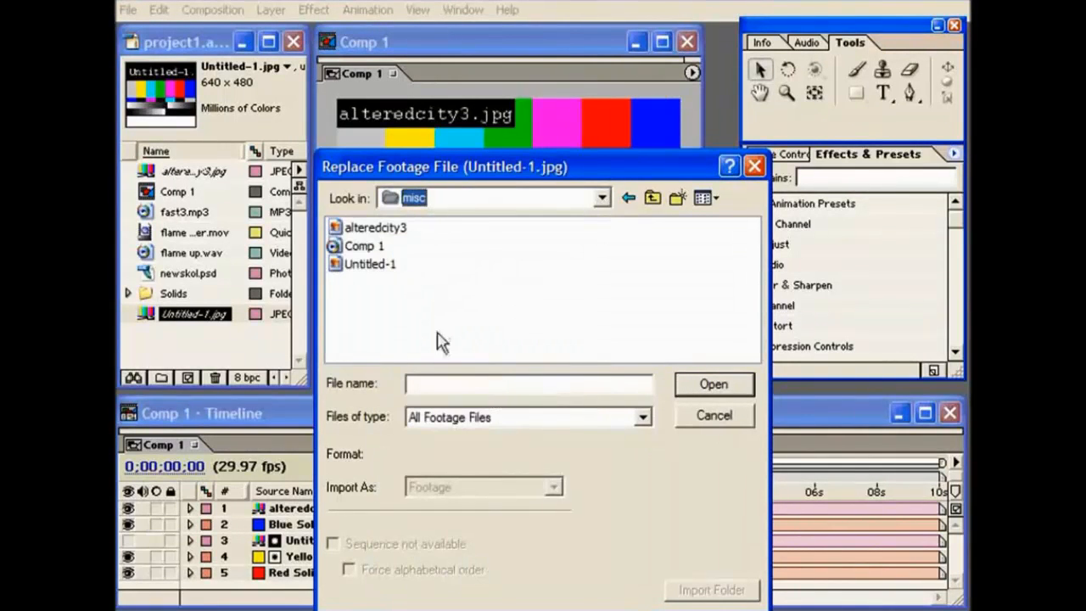
click(370, 264)
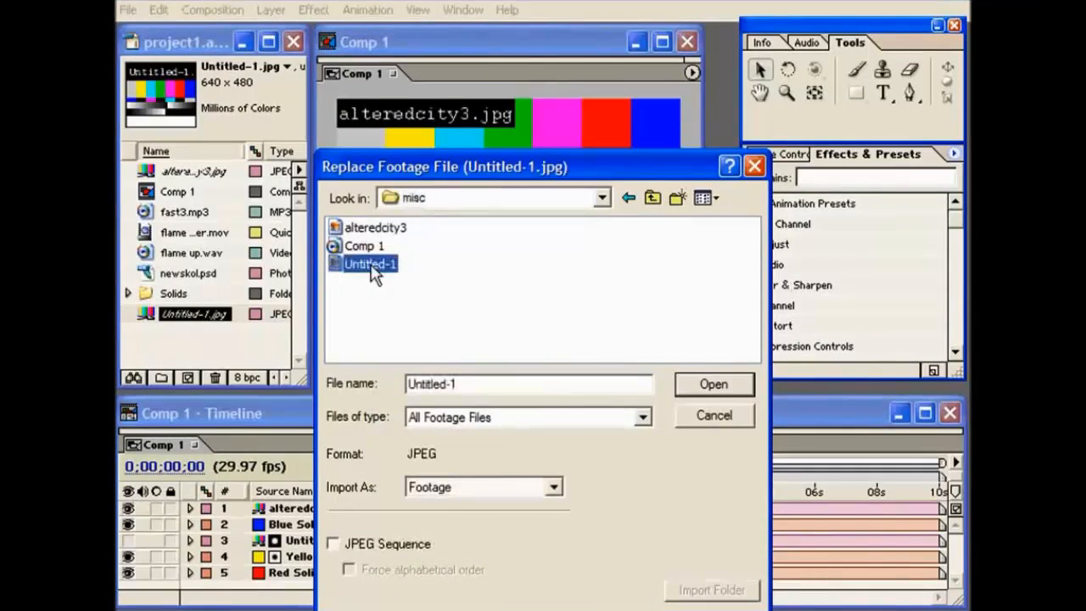
click(714, 383)
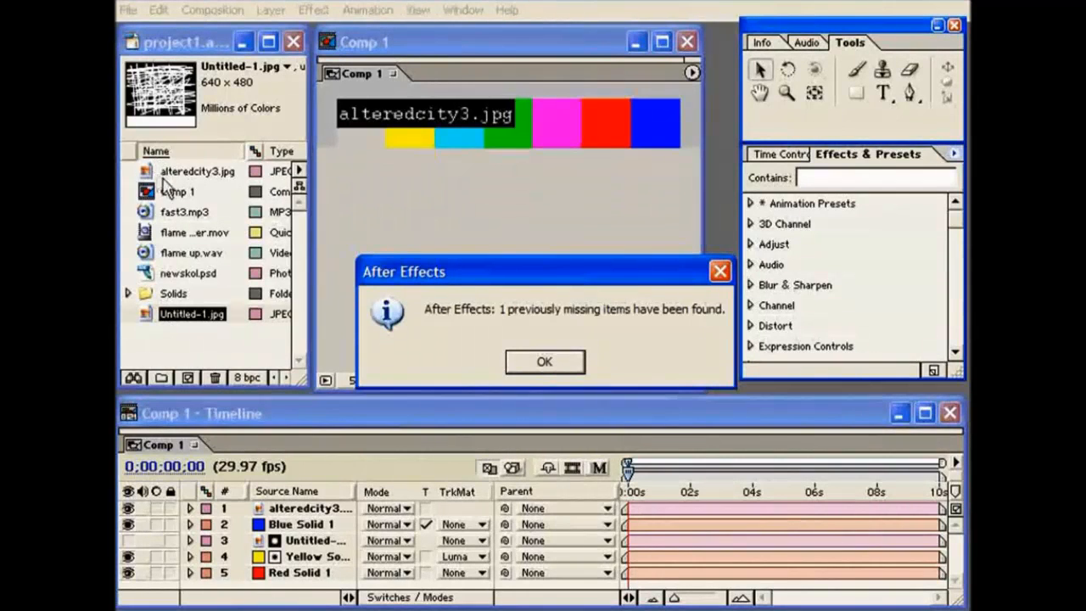
Step: Dismiss the found-footage notice, clear the footage selection, and check the contents of the Solids folder
click(545, 361)
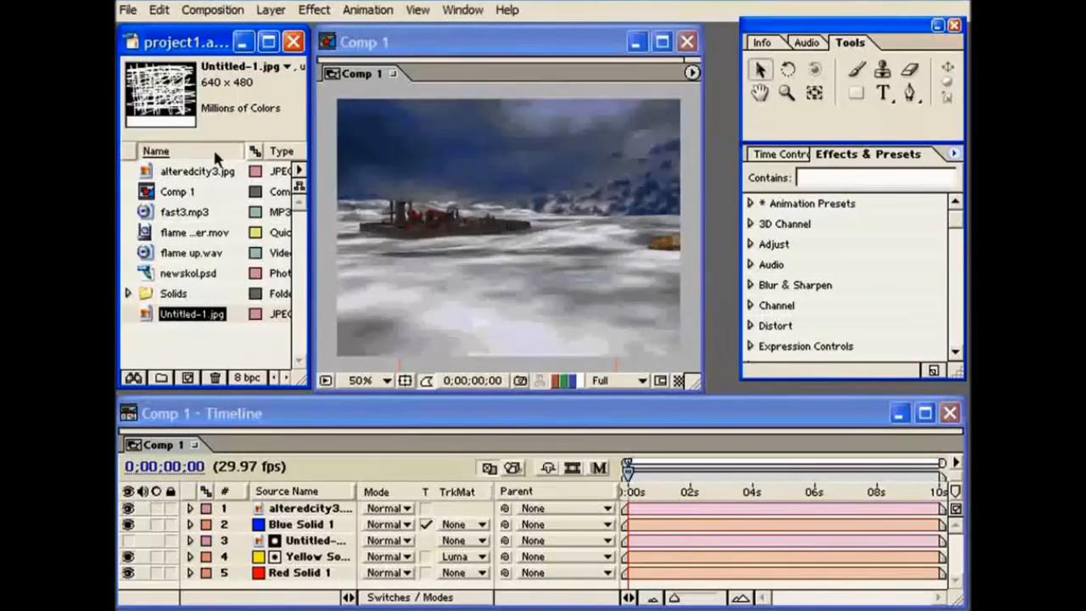
click(232, 344)
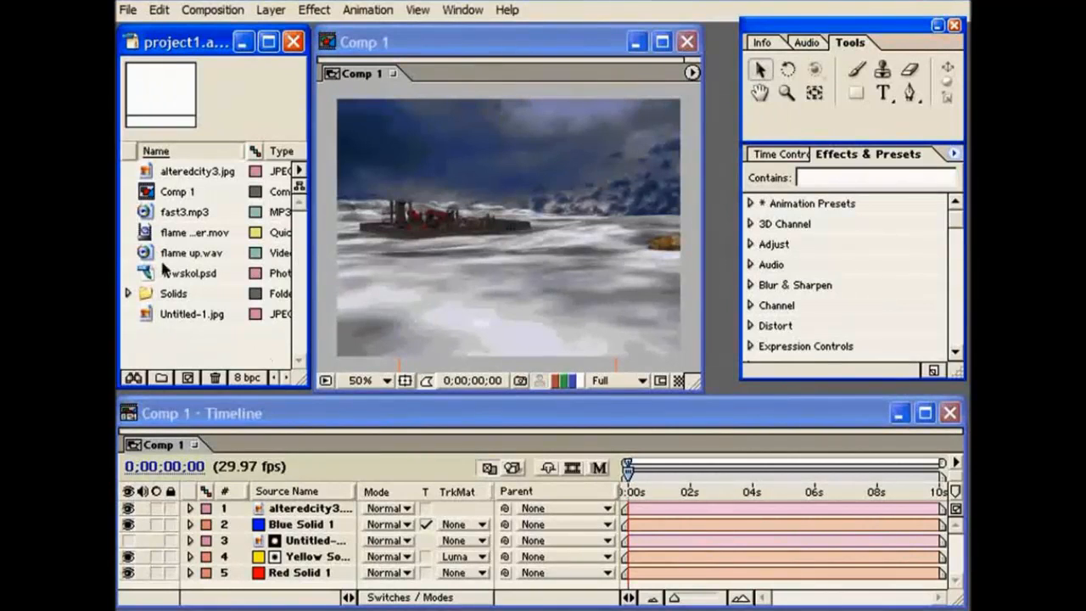
click(128, 294)
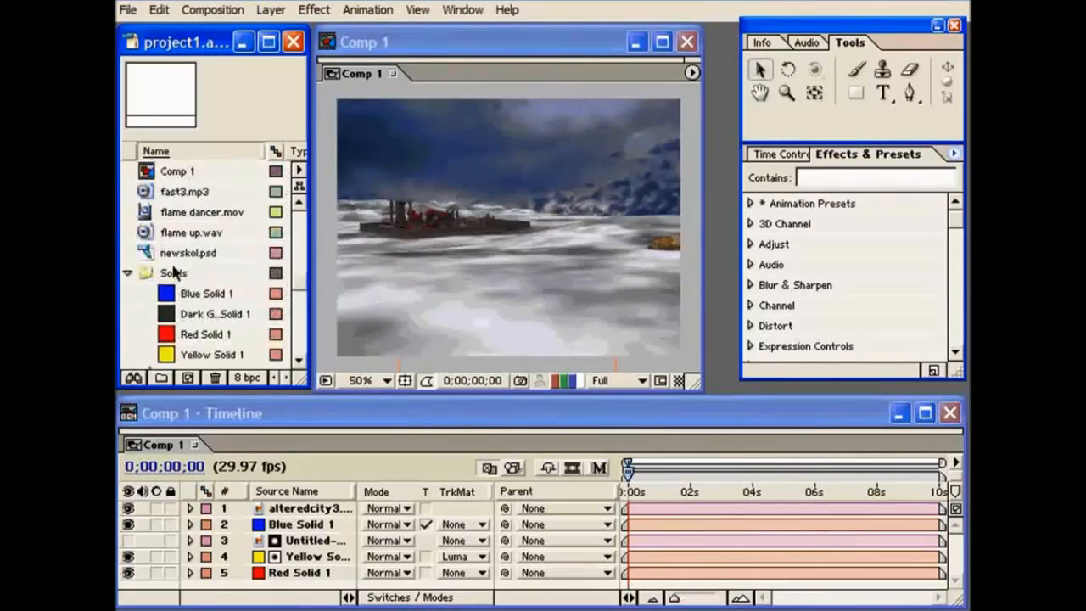
click(129, 274)
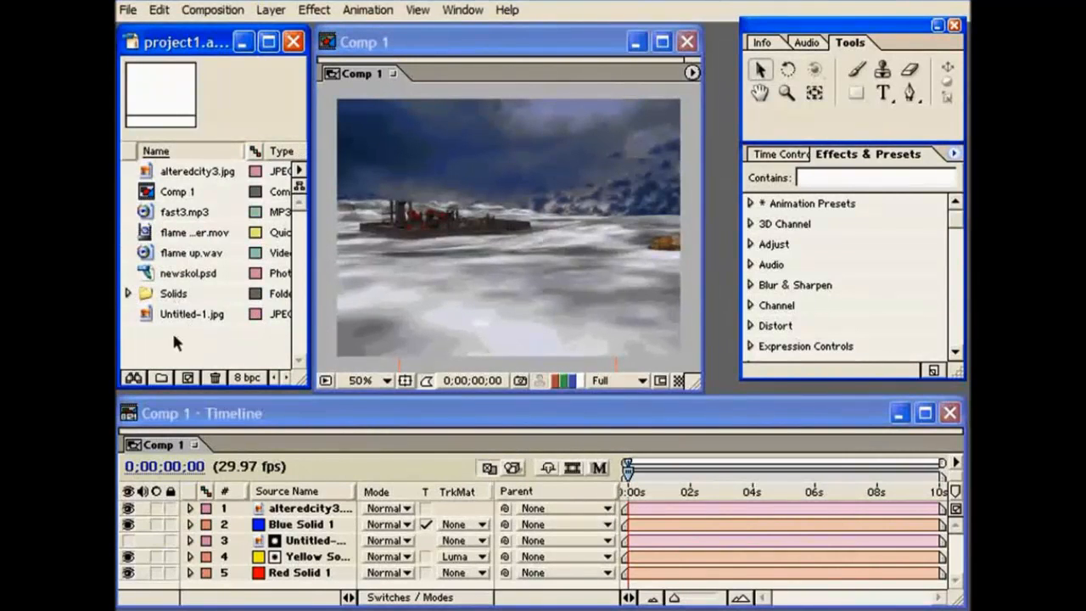
Step: Create a new folder named stills in the project
click(161, 378)
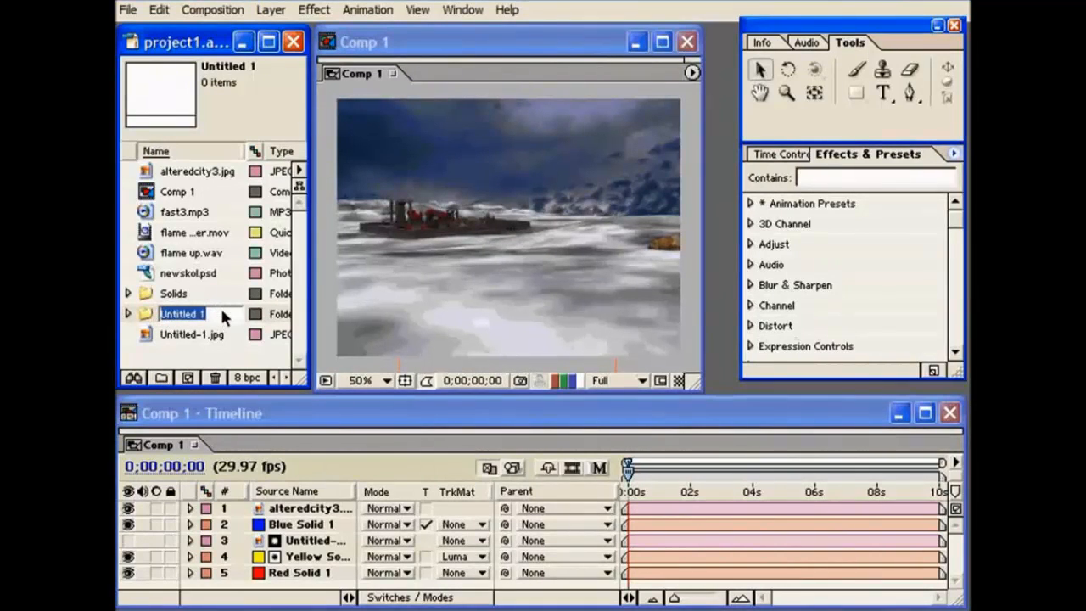
text(s)
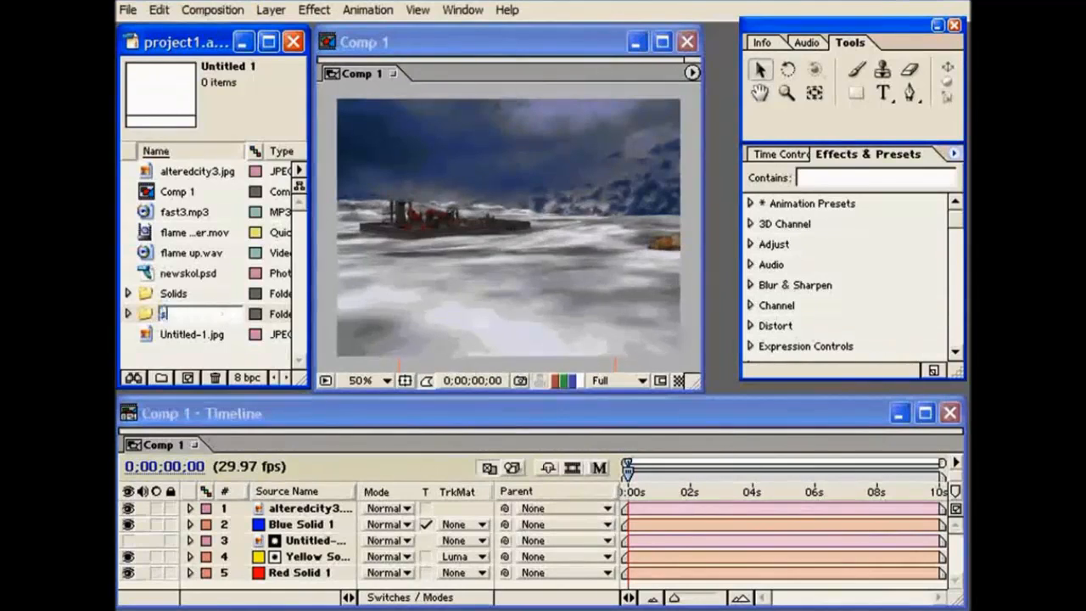
text(tills)
key(Return)
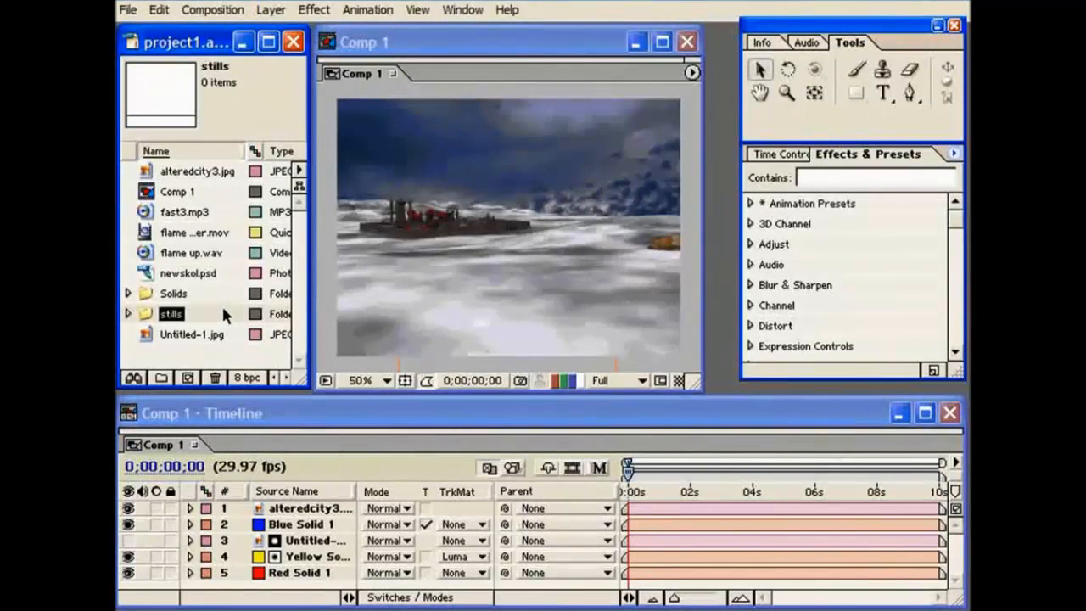
click(228, 296)
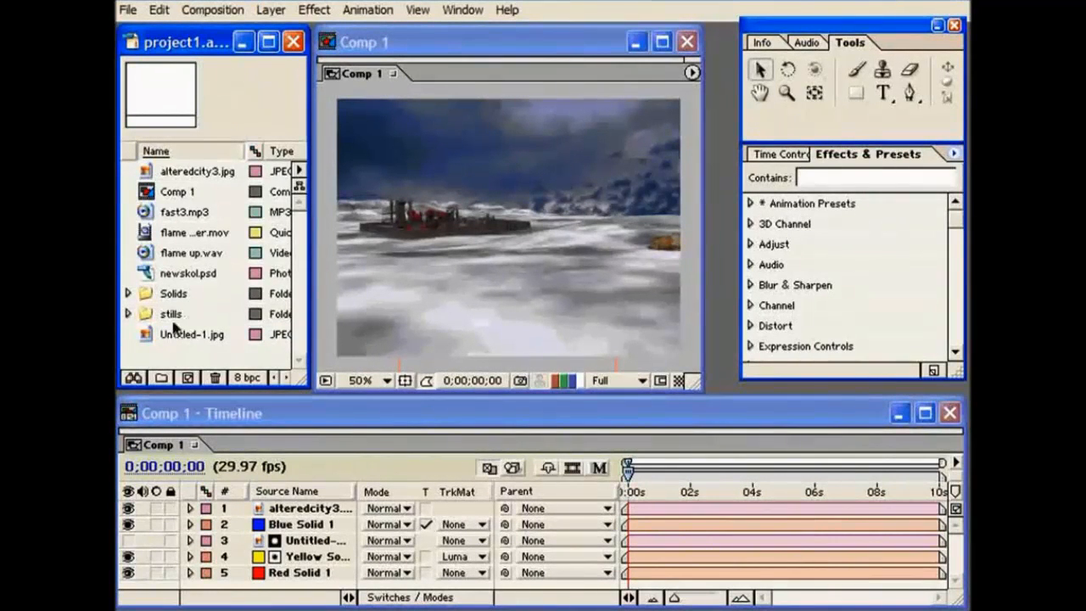
Step: Move Untitled-1.jpg, alteredcity3.jpg and newskol.psd into the stills folder
drag(169, 340, 170, 314)
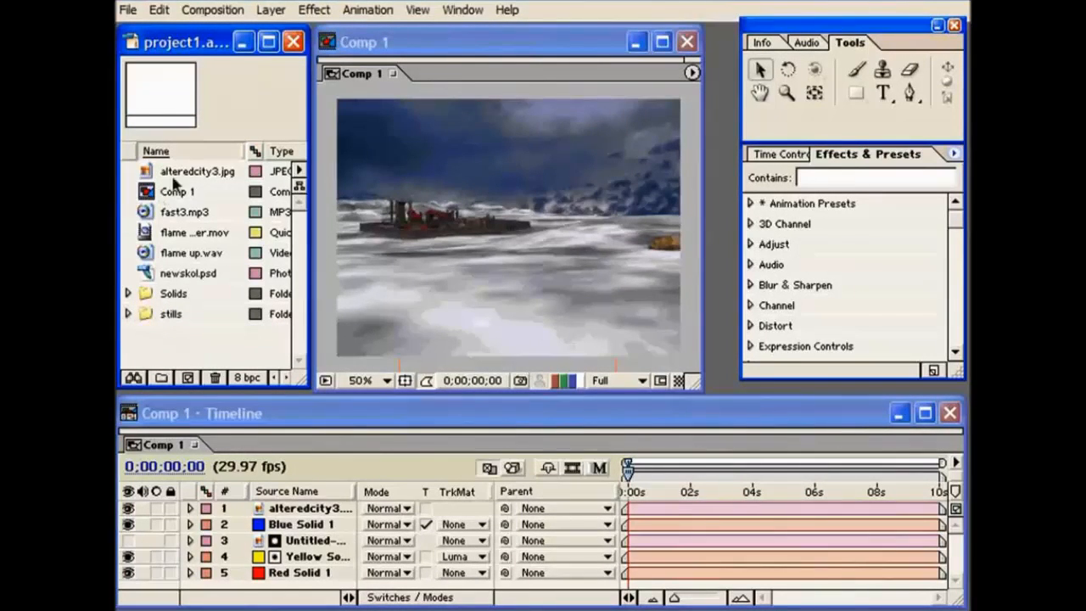
drag(173, 180, 168, 308)
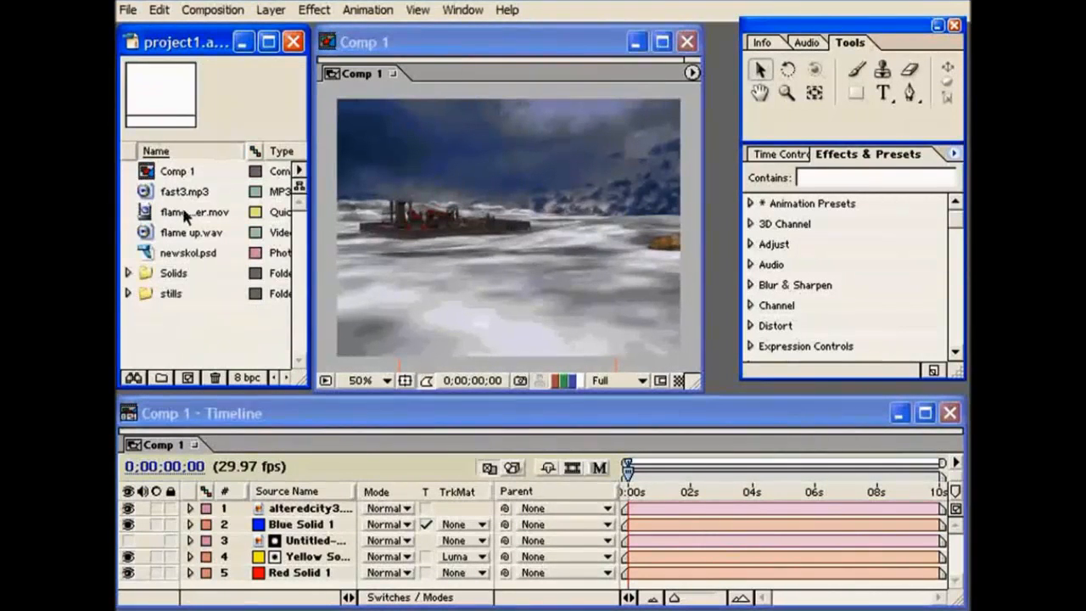
drag(187, 260, 171, 295)
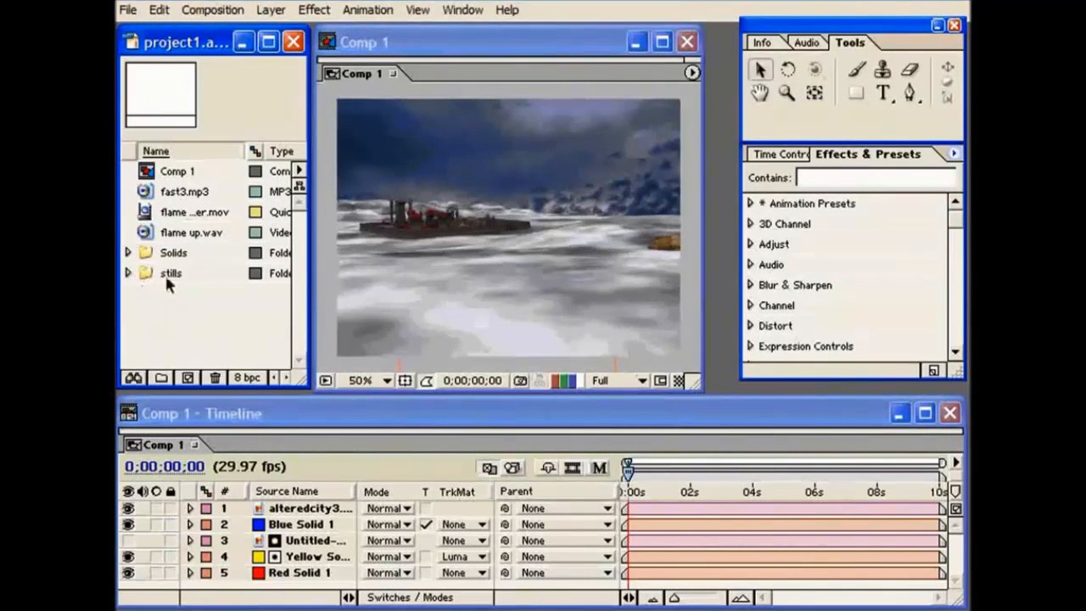
click(170, 274)
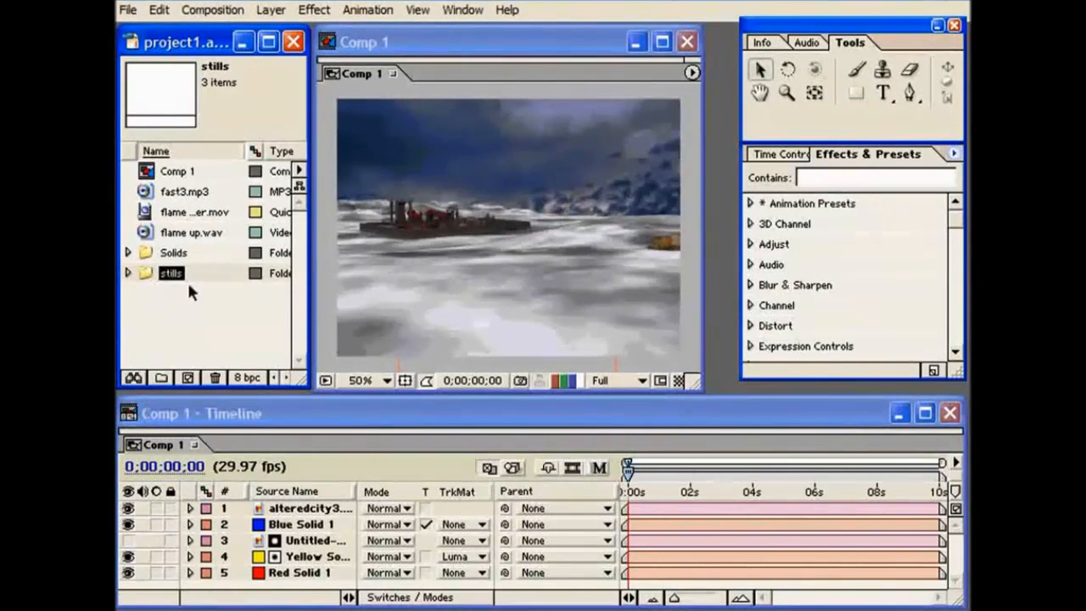
click(196, 314)
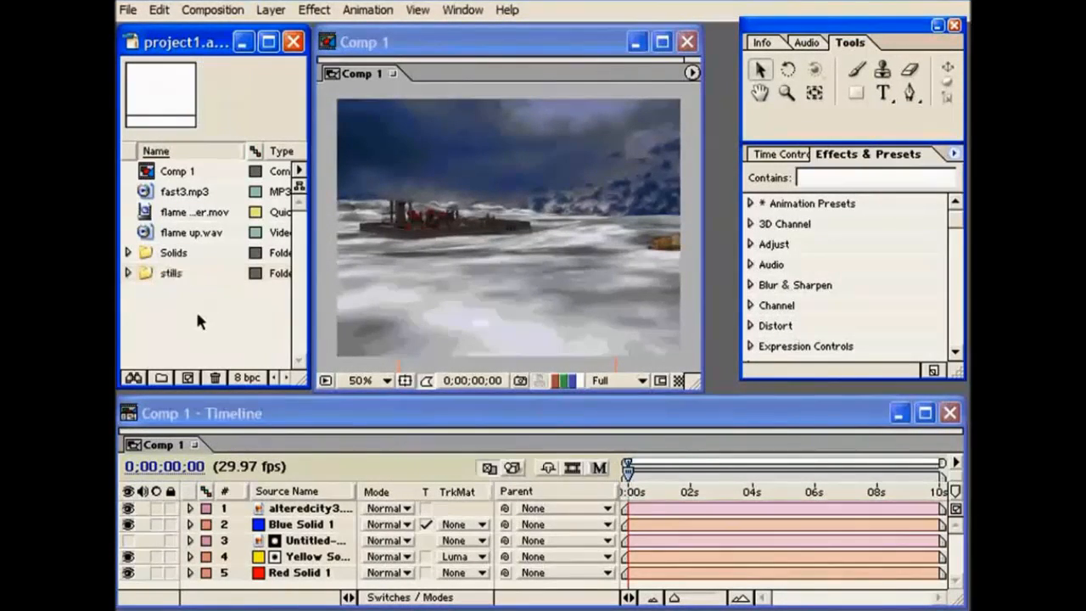
Step: Create a project folder named vids and move the flame dancer.mov clip into it
click(160, 378)
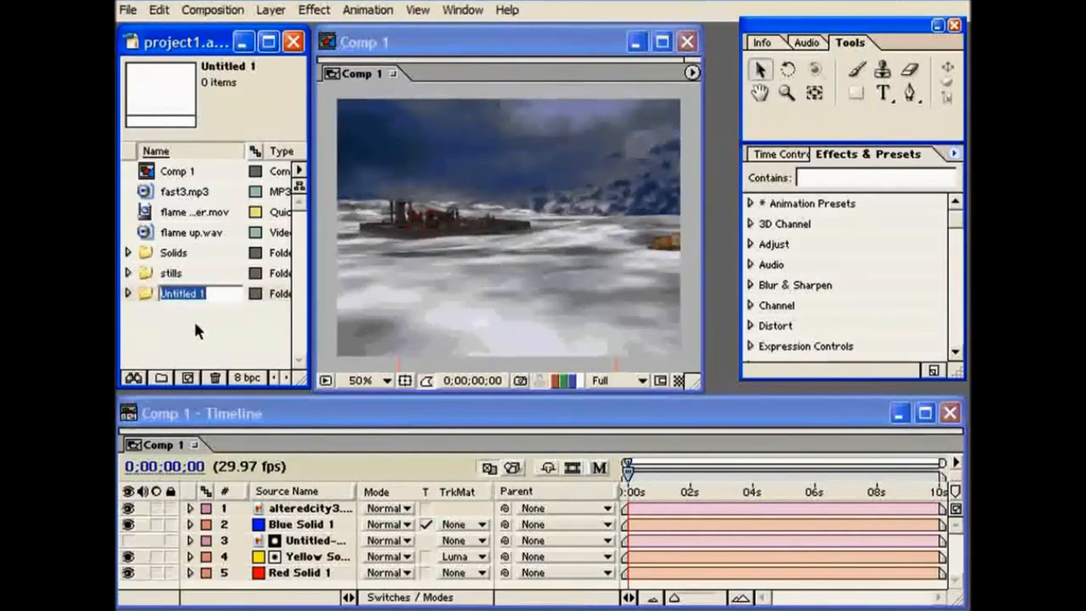
text(vids)
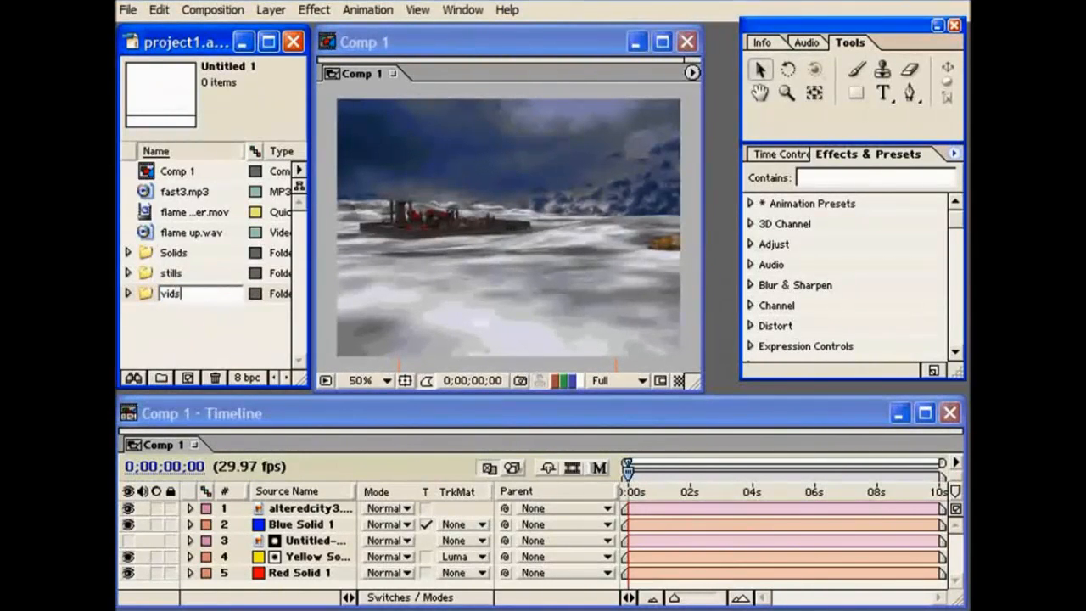
key(Return)
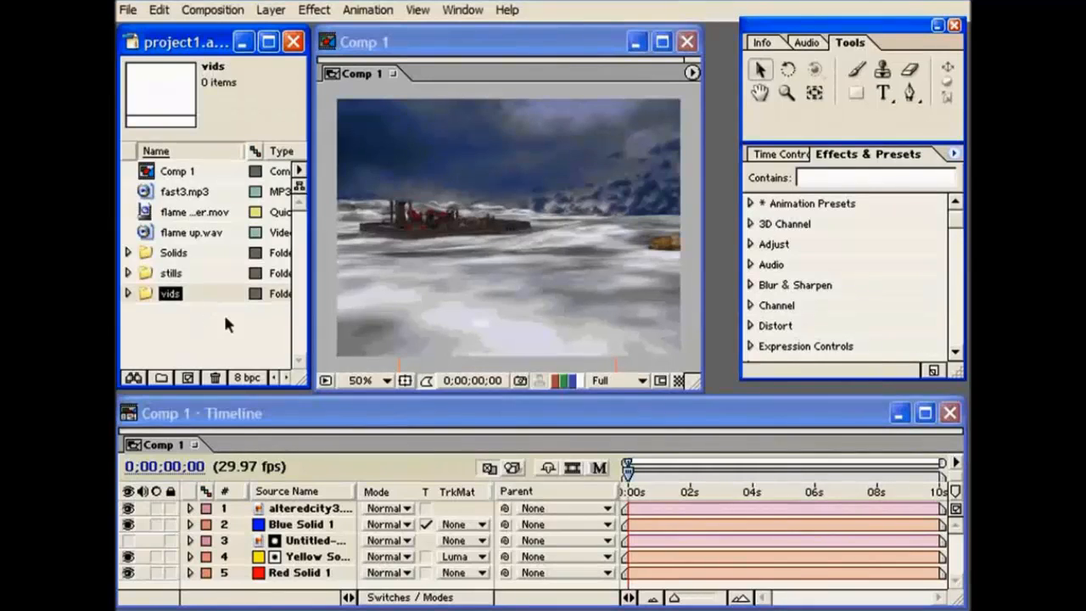
click(224, 312)
drag(178, 213, 145, 293)
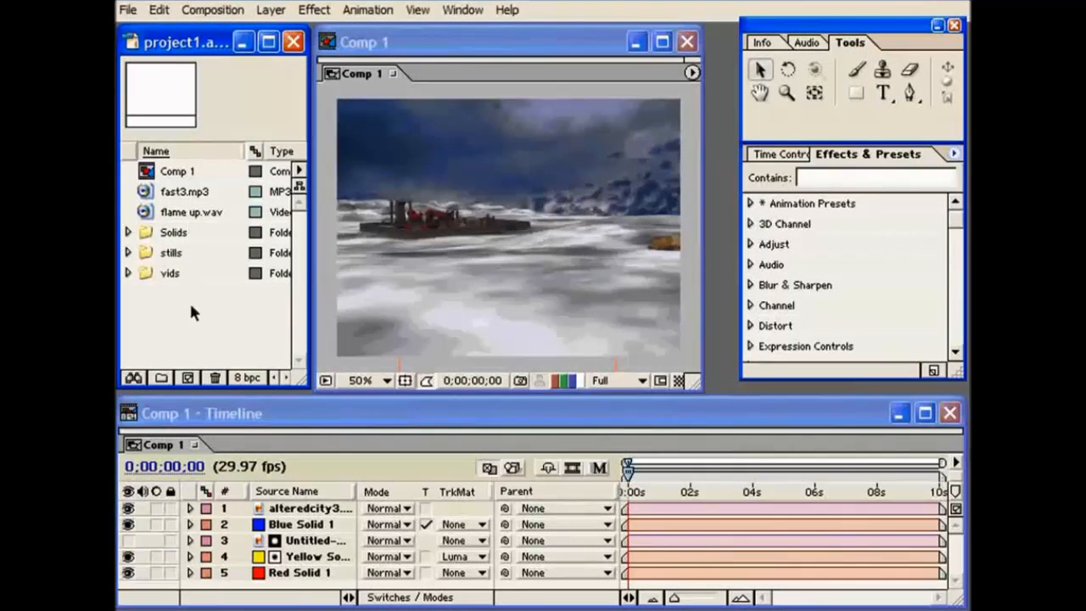
Step: Create a project folder named audio and move flame up.wav and fast3.mp3 into it
click(175, 377)
text(a)
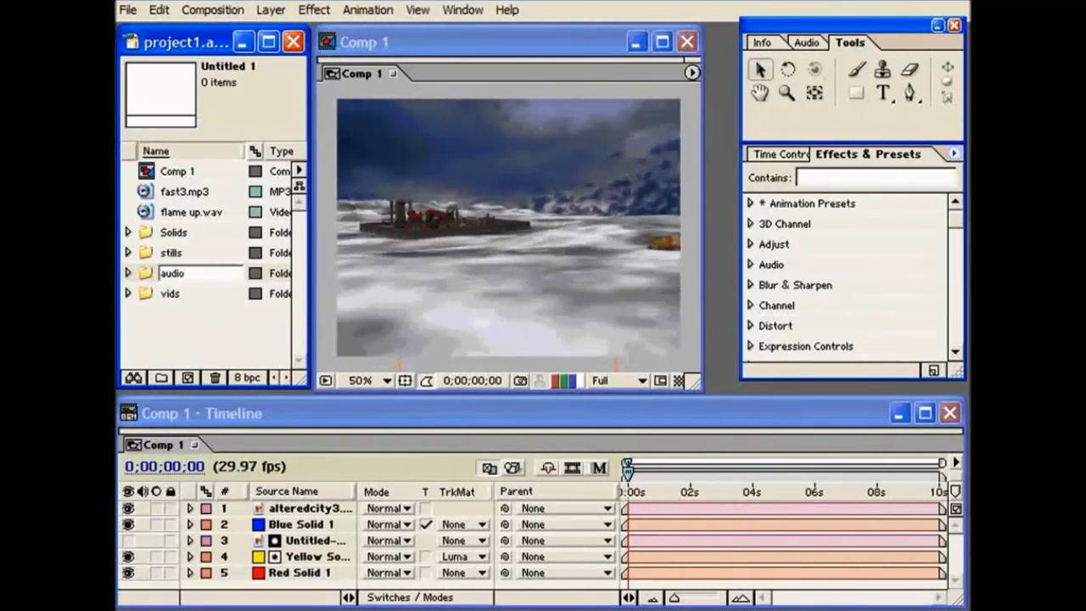
text(udio)
click(189, 305)
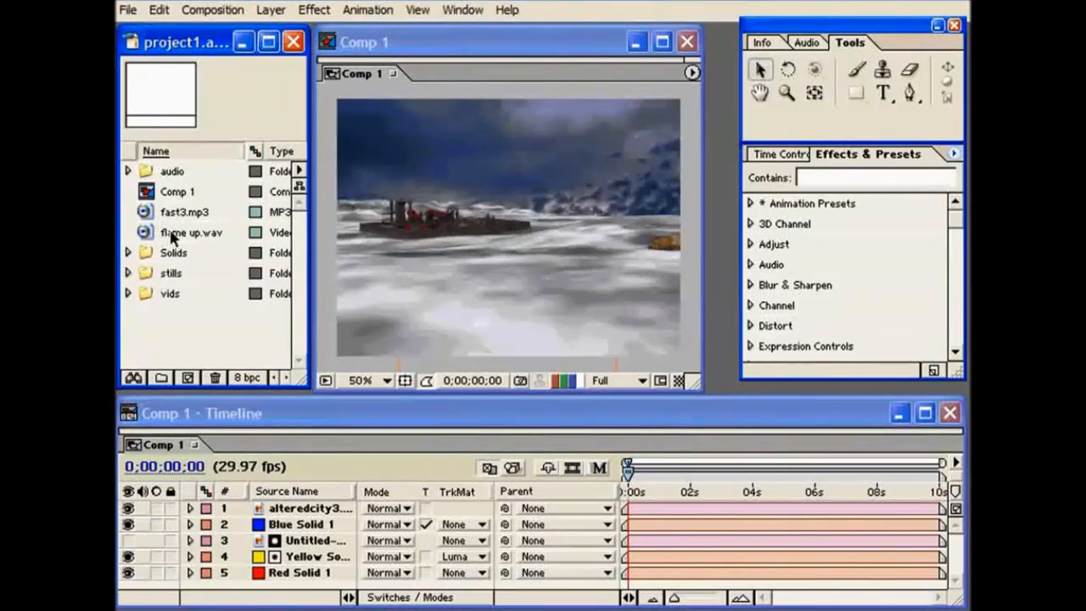
drag(172, 237, 166, 173)
drag(180, 216, 174, 173)
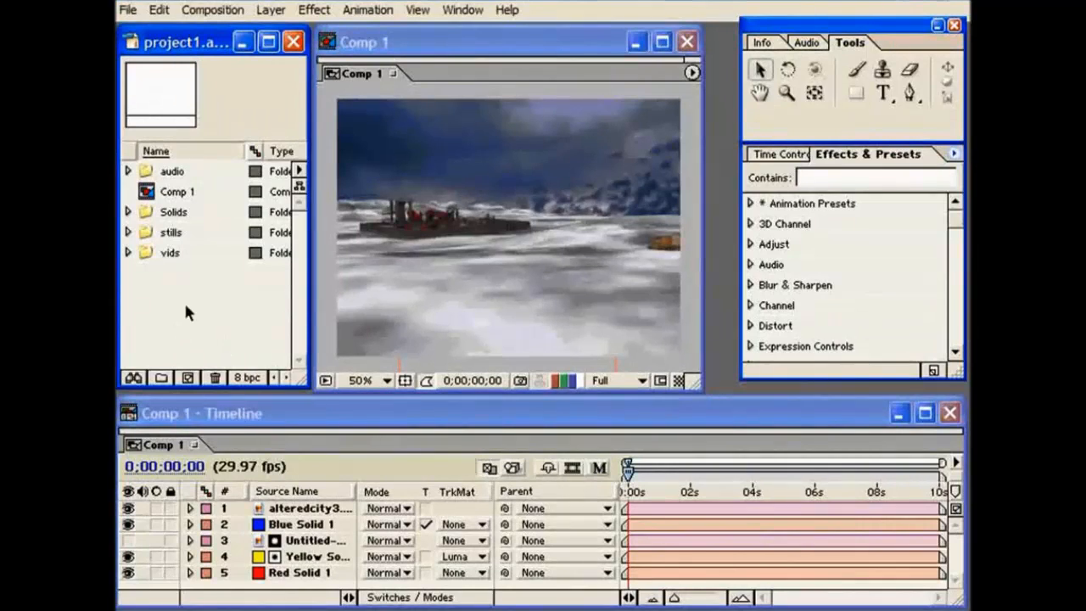
Step: Expand the stills folder and preview alteredcity3.jpg, newskol.psd and Untitled-1.jpg one by one
click(127, 231)
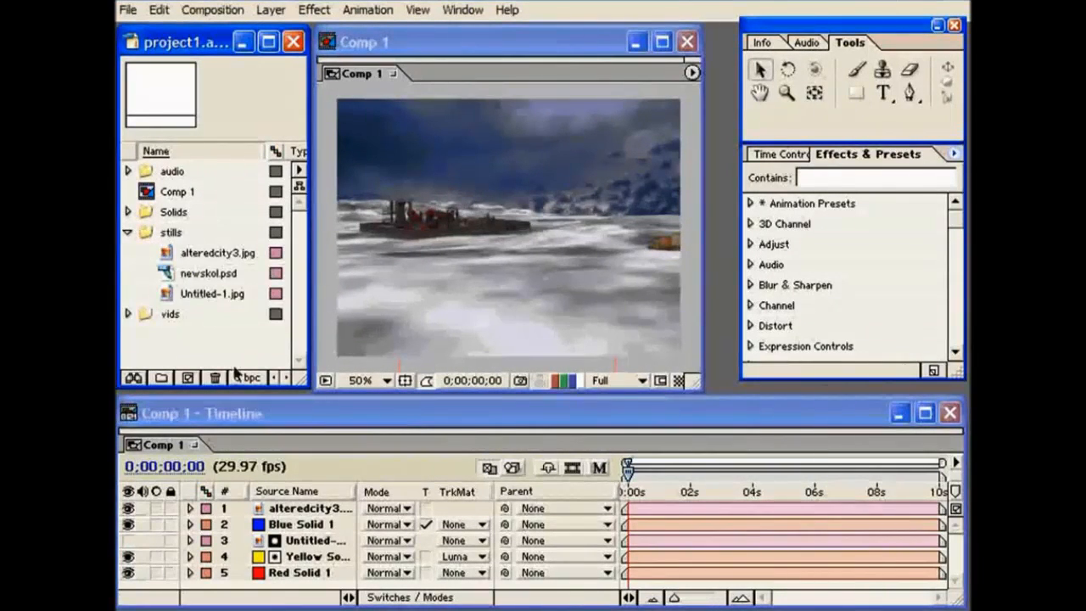
click(182, 255)
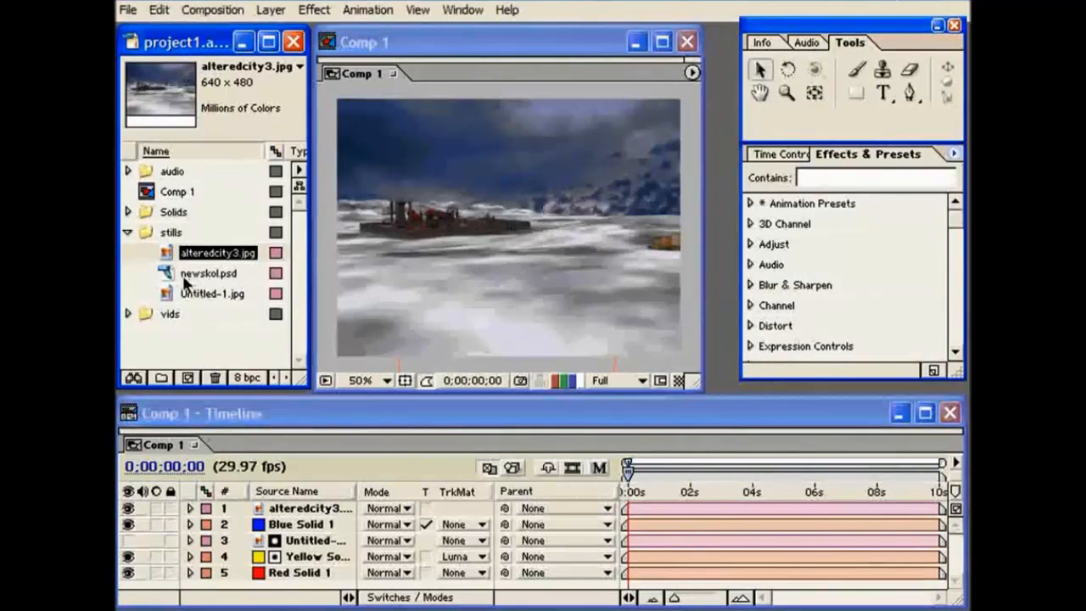
click(191, 277)
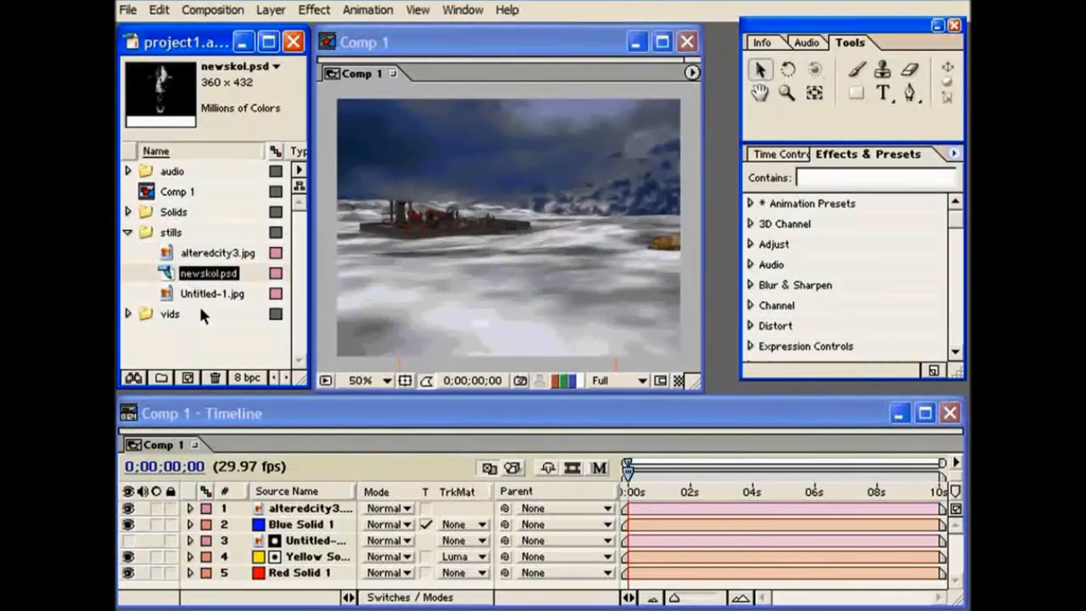
click(193, 296)
click(185, 256)
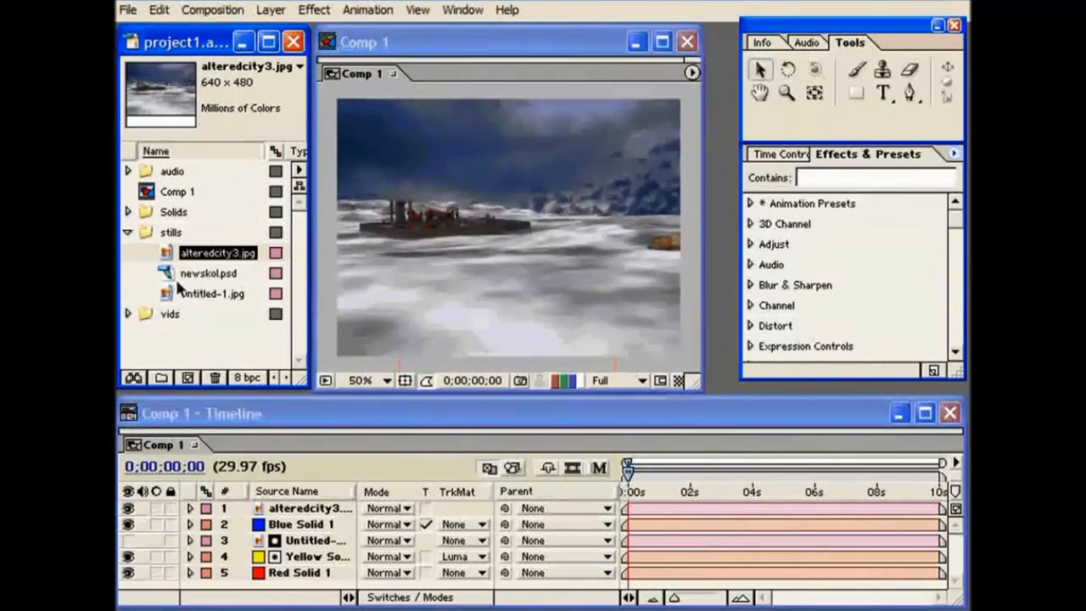
click(223, 333)
Step: Move alteredcity3.jpg and Untitled-1.jpg together out of the stills folder to the project's root level
click(202, 256)
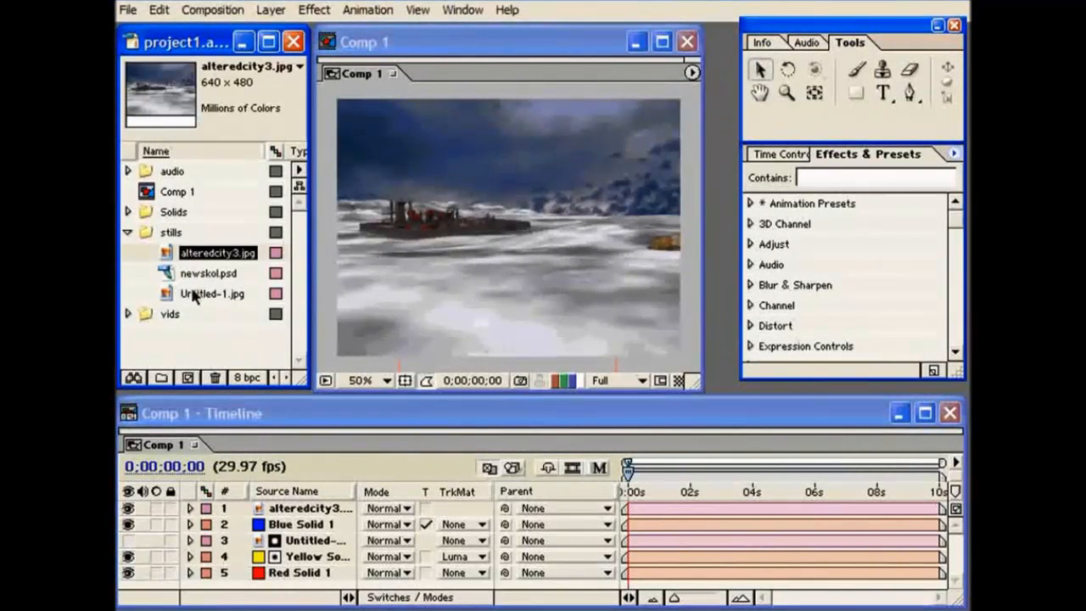
ctrl+click(193, 294)
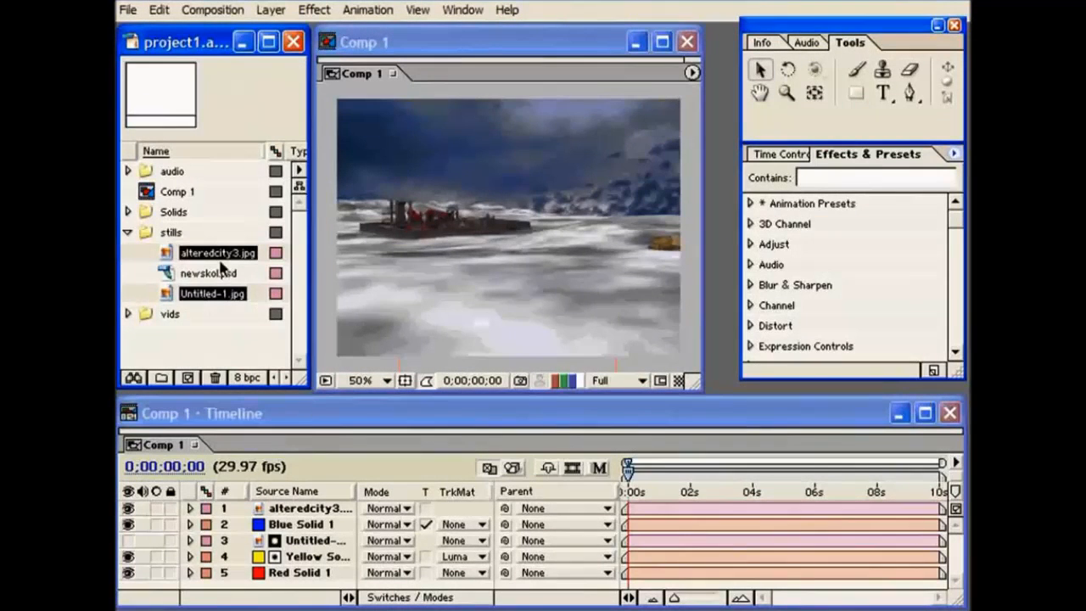
drag(193, 302, 166, 345)
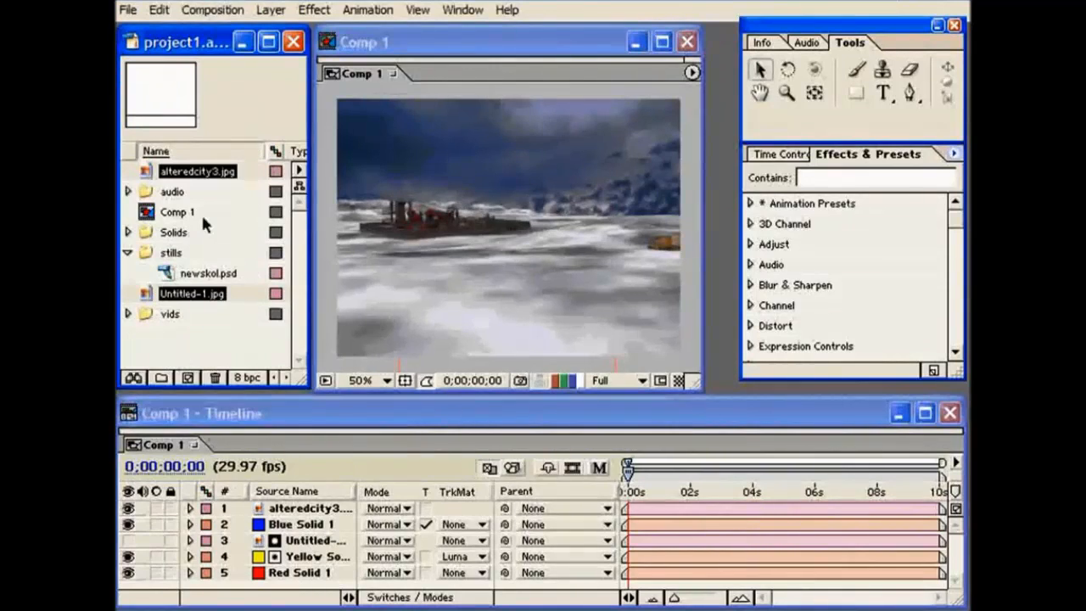
click(182, 345)
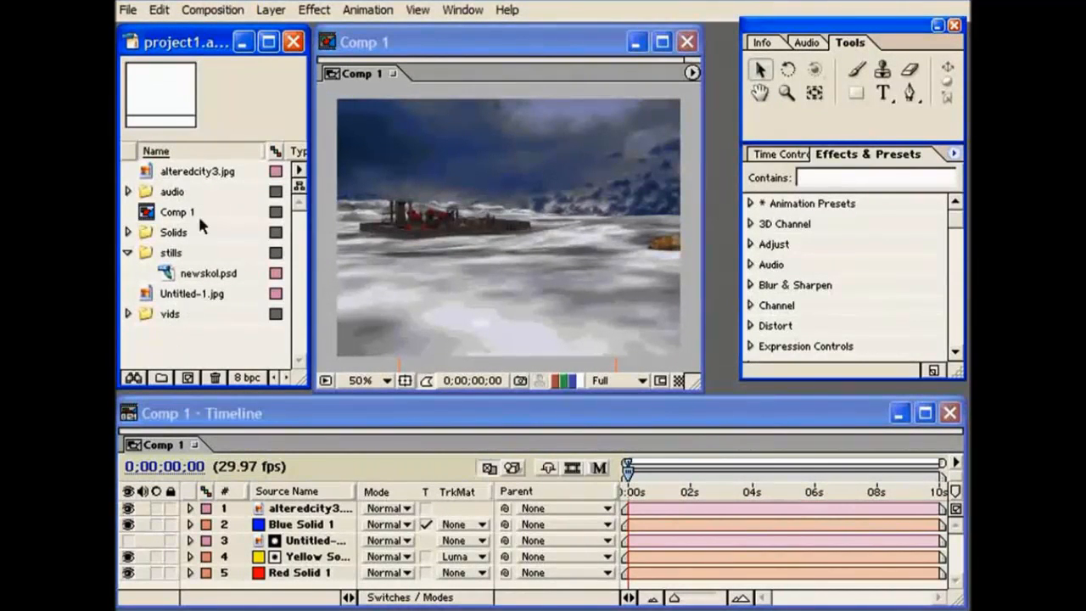
Step: Collapse the stills folder and put Untitled-1.jpg and alteredcity3.jpg back into it
click(127, 252)
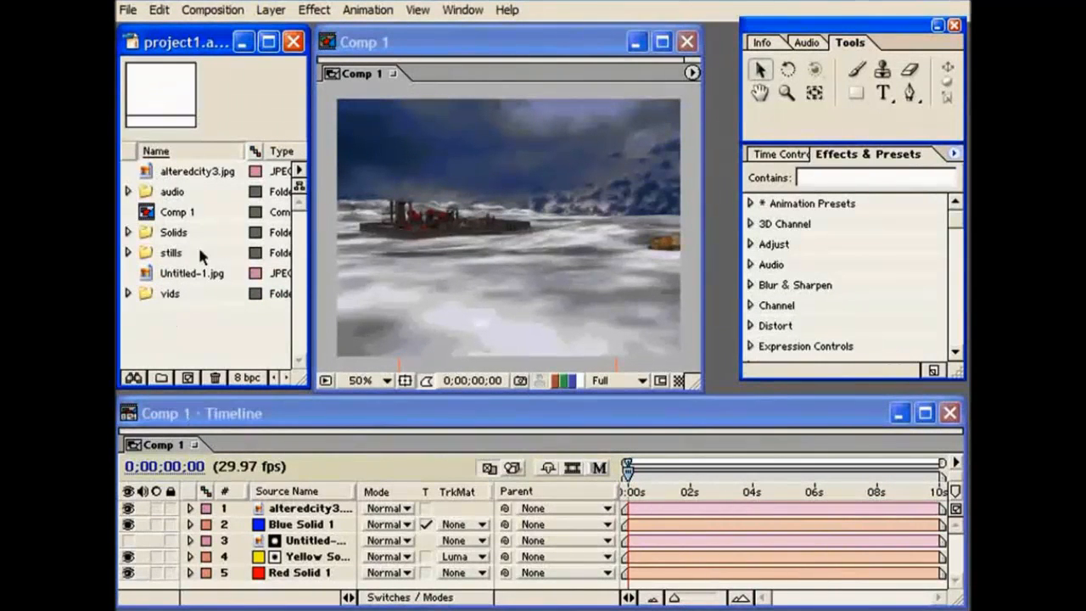
drag(148, 273, 146, 256)
drag(149, 171, 148, 253)
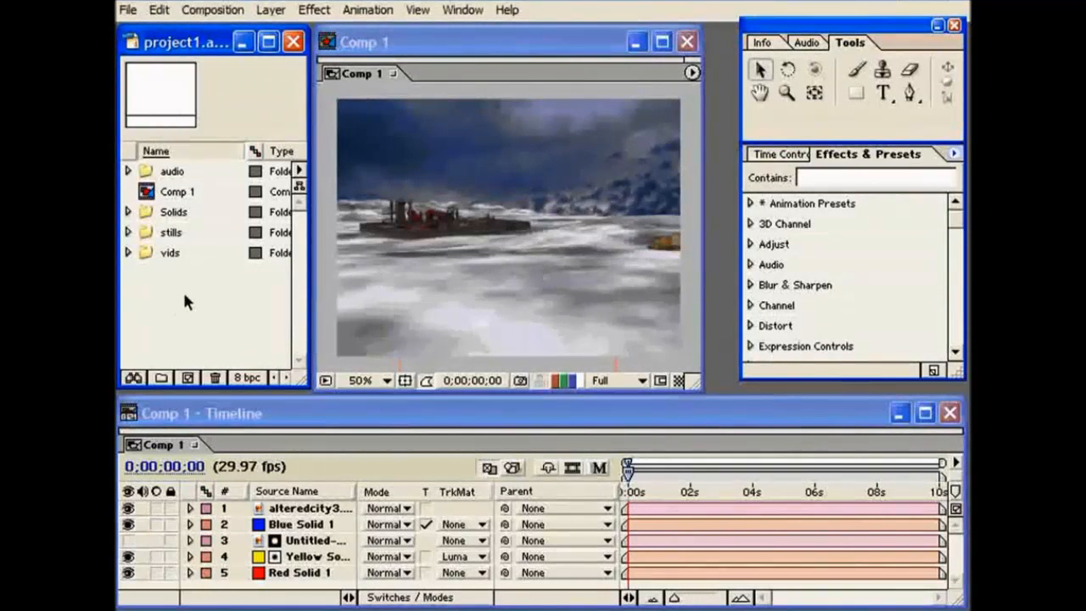
Step: Examine the project's Save As and Save a Copy dialogs, cancelling each without saving
click(128, 12)
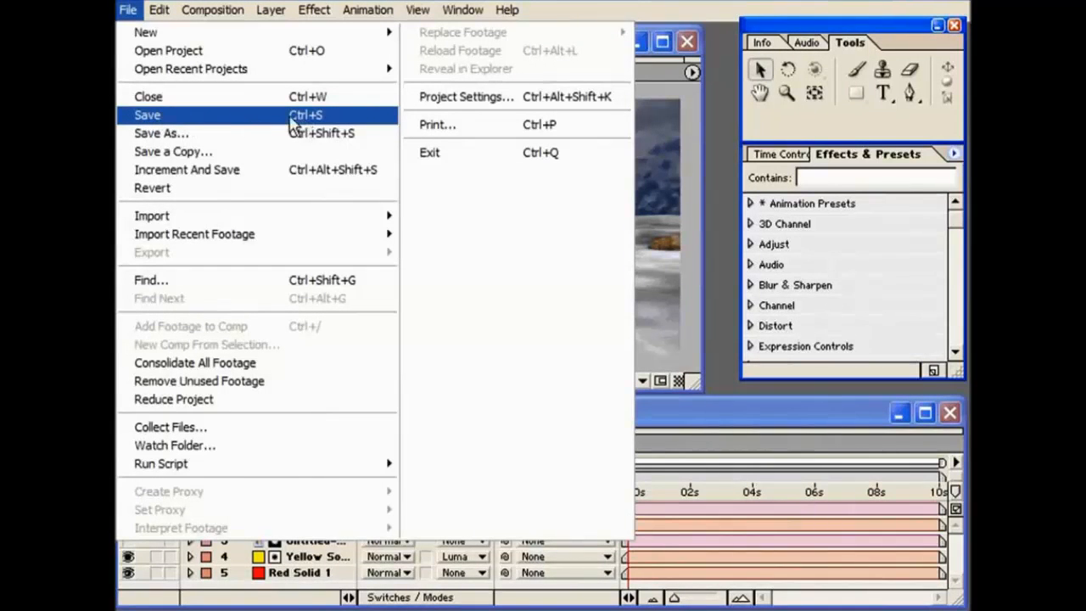
click(191, 138)
drag(438, 173, 433, 76)
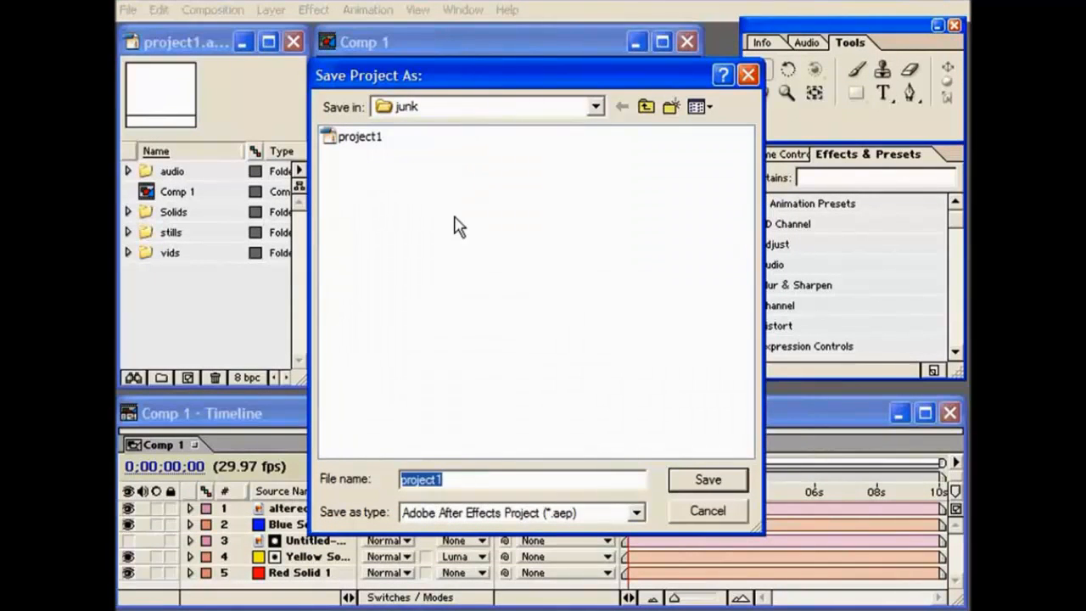
click(684, 512)
click(128, 10)
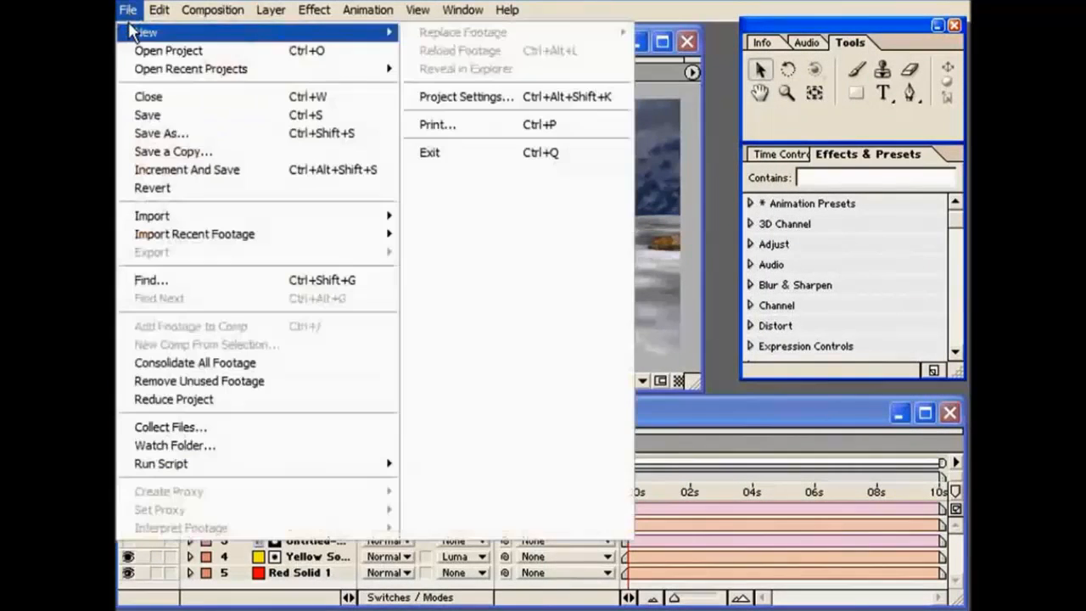
click(202, 153)
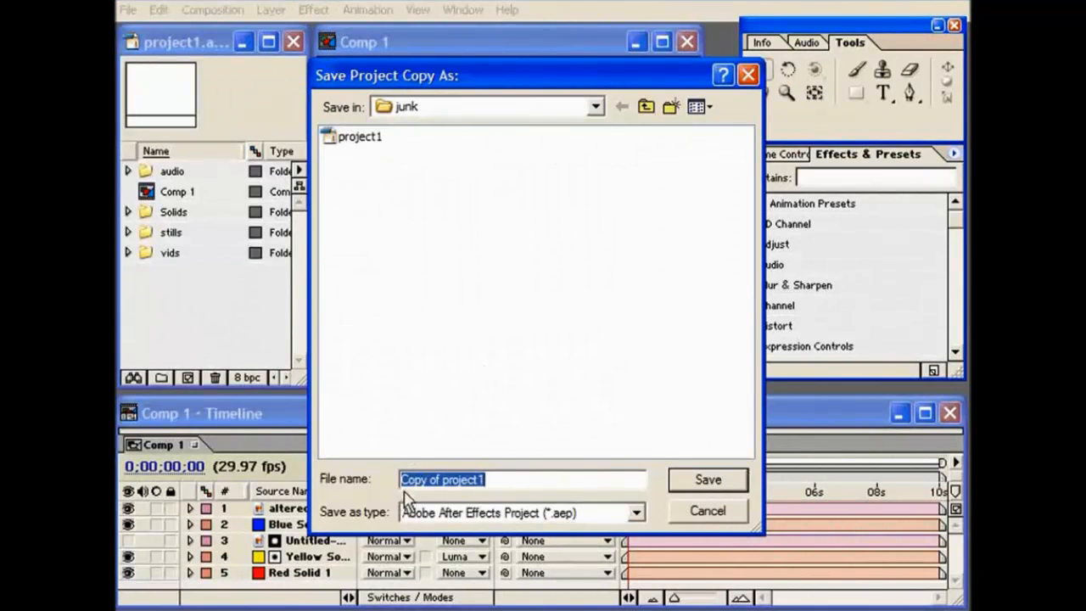
key(Escape)
click(128, 10)
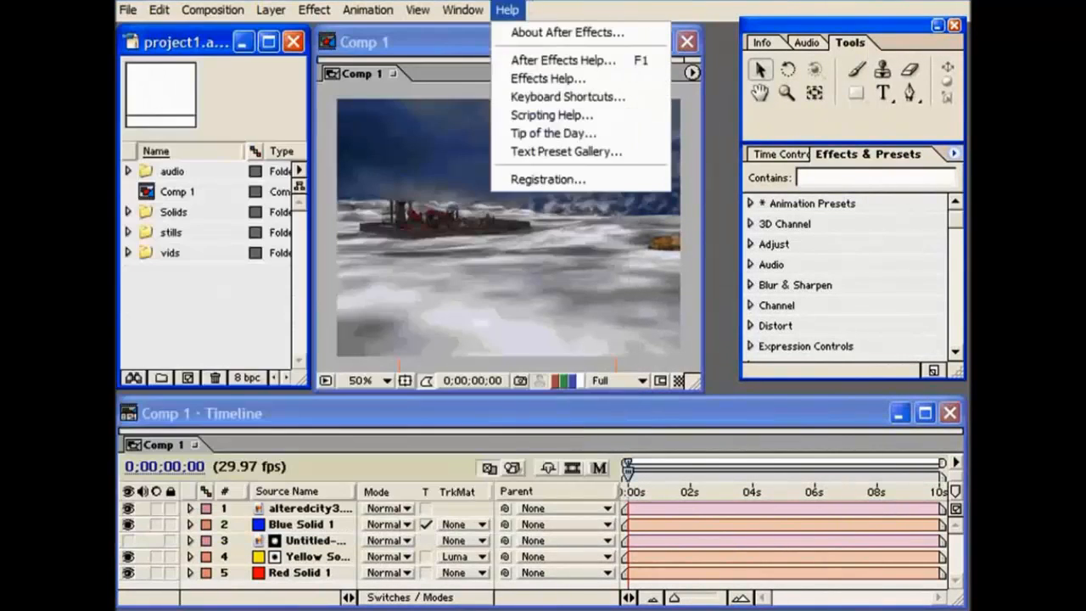
click(534, 6)
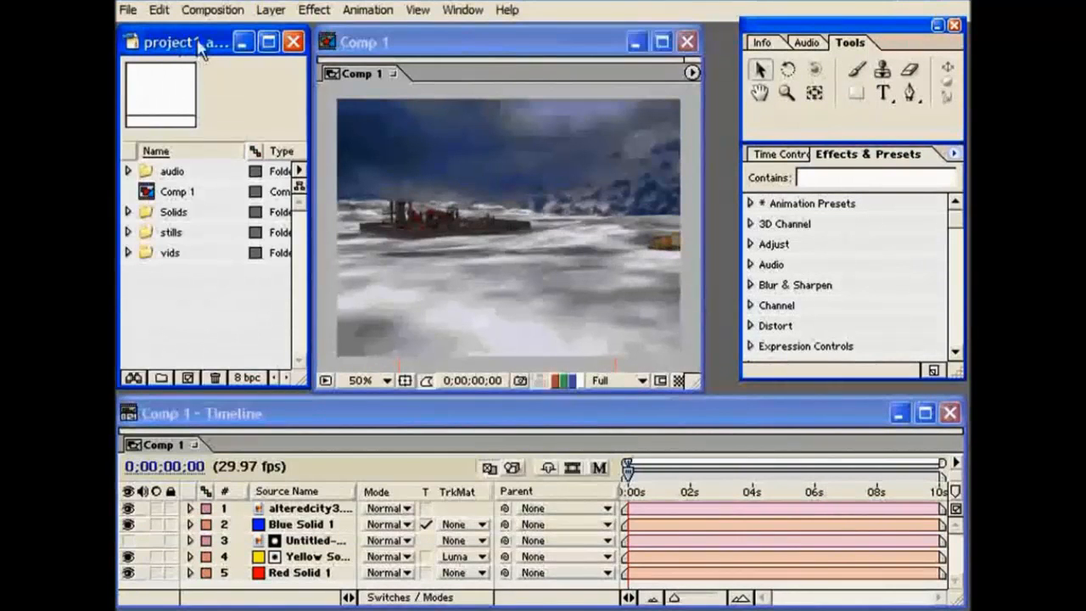
click(127, 9)
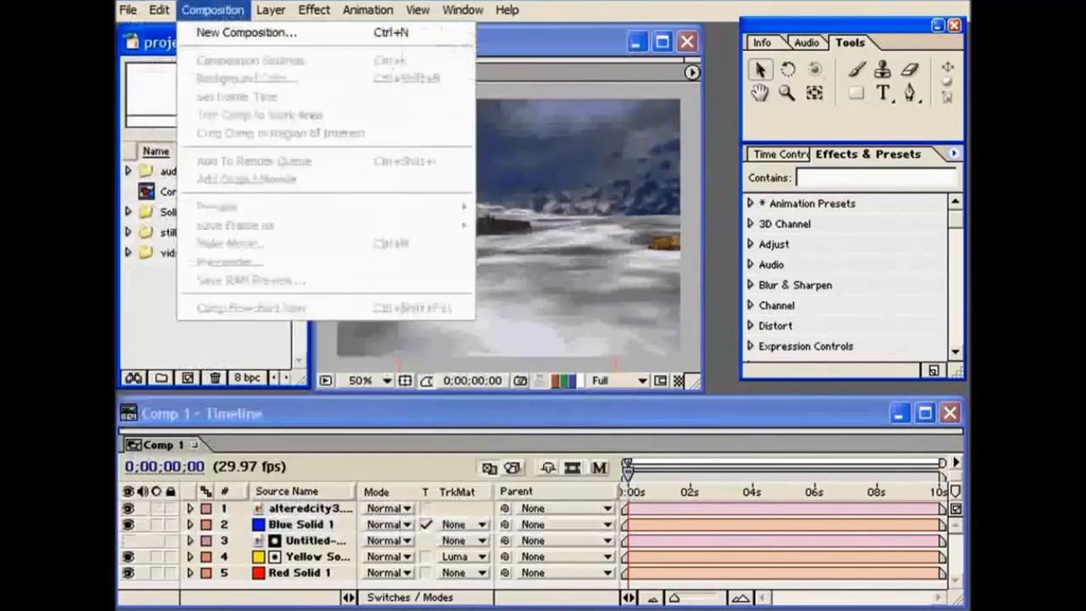
click(323, 394)
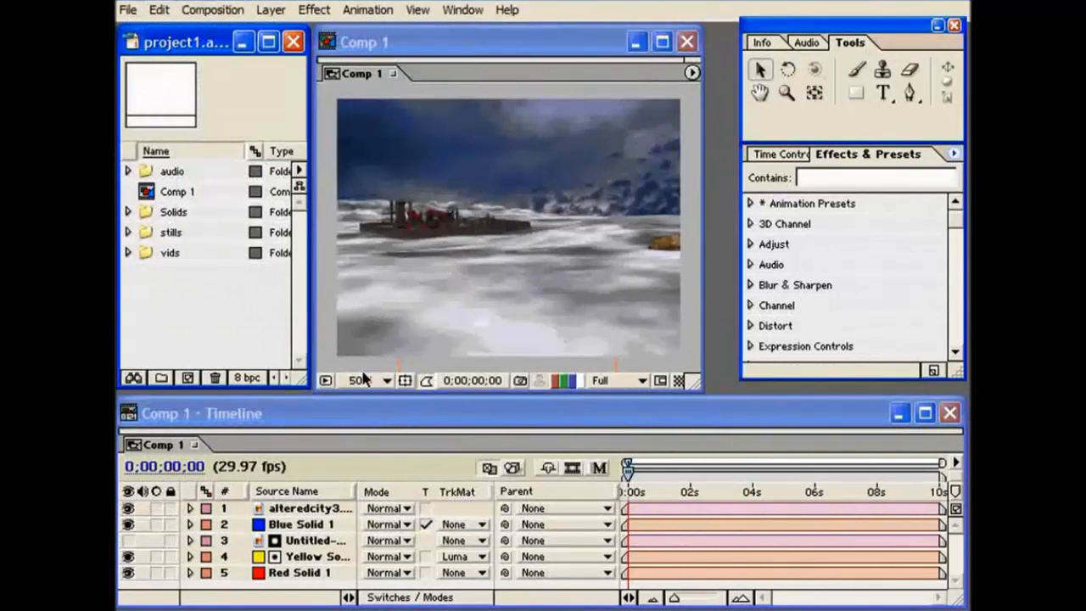